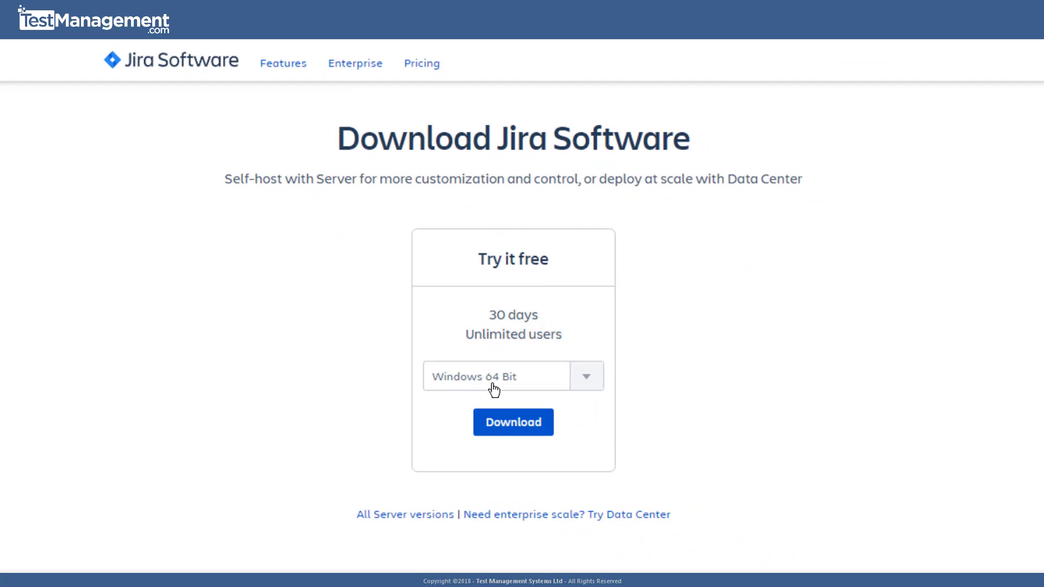
# - Download the Windows 64-bit Jira Software Server installer and run it past the security warning
pyautogui.click(529, 429)
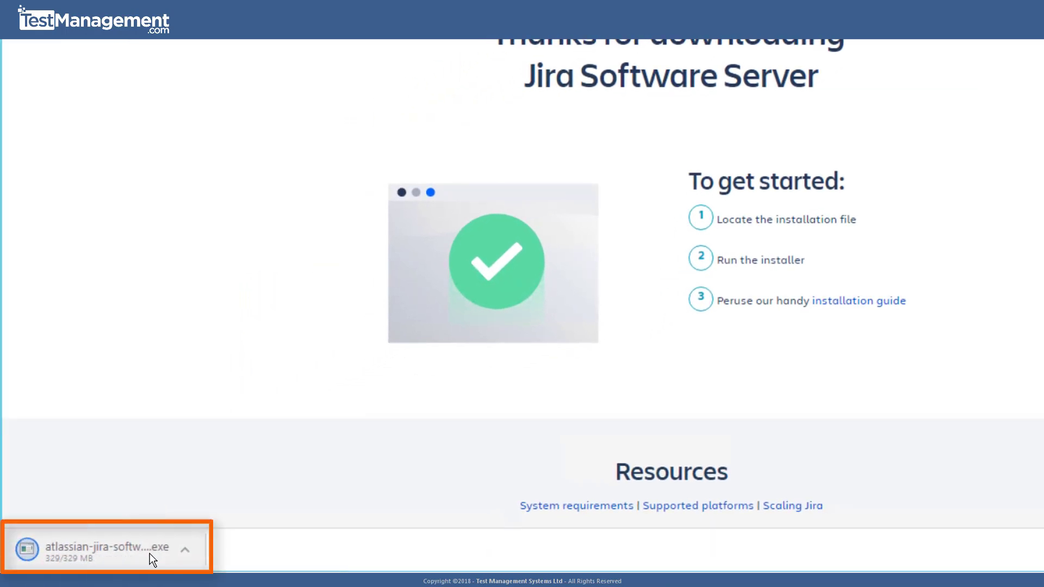
pyautogui.click(150, 555)
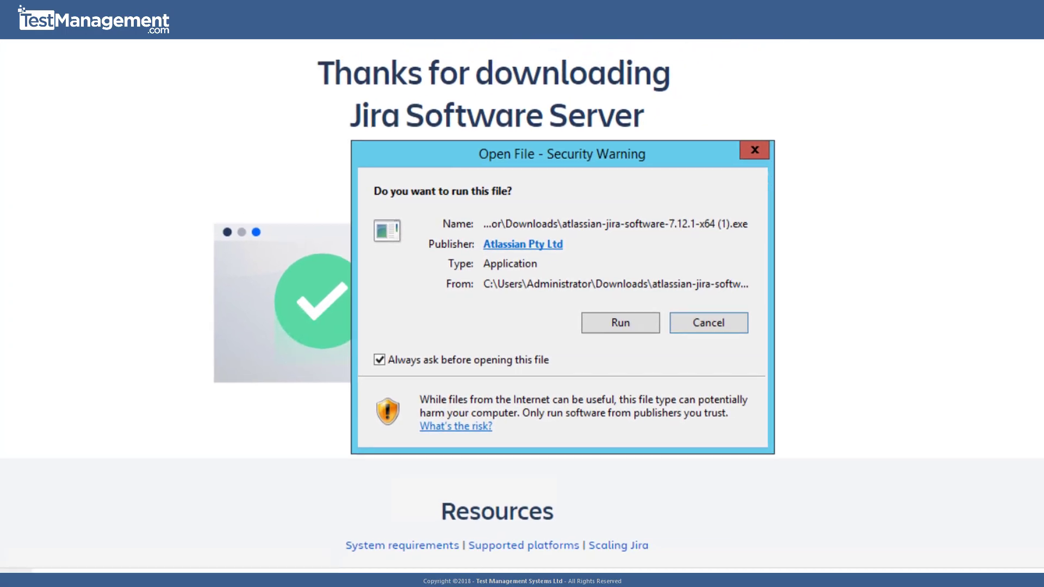
pyautogui.click(615, 323)
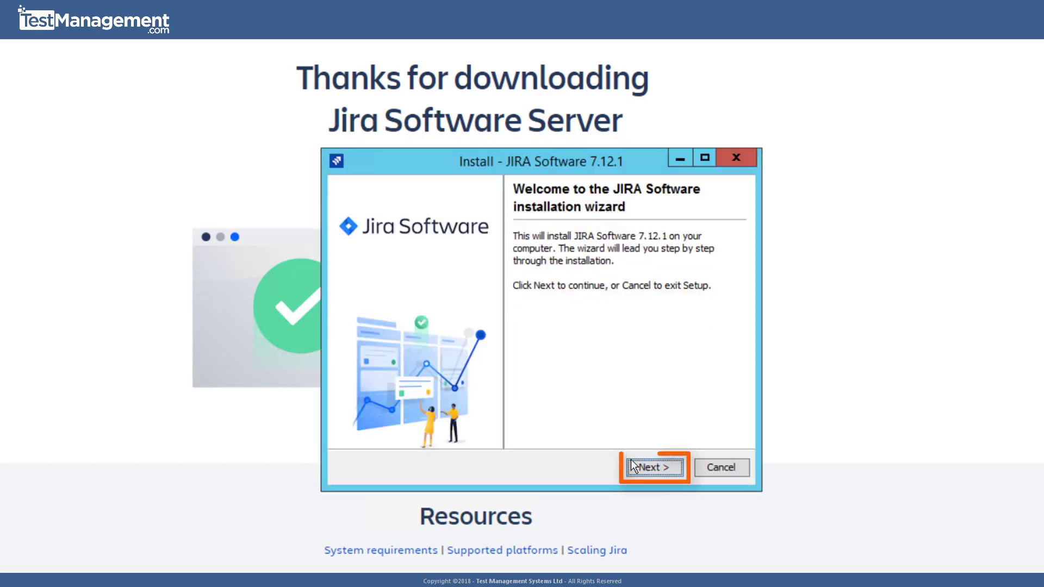
# - Express-install JIRA Software 7.12.1 with default settings and launch it in the browser
pyautogui.click(635, 467)
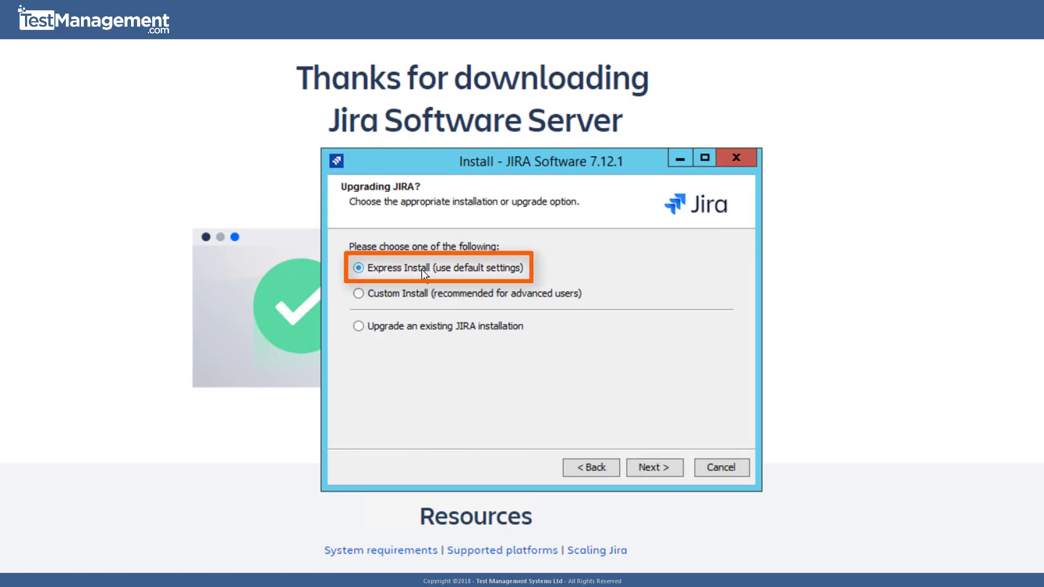
pyautogui.click(670, 469)
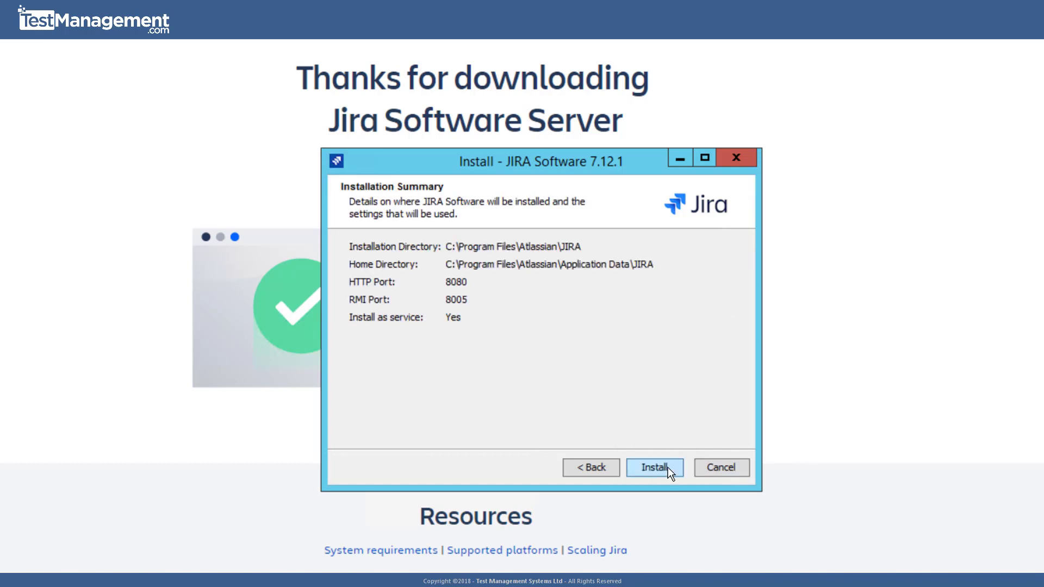
pyautogui.click(665, 466)
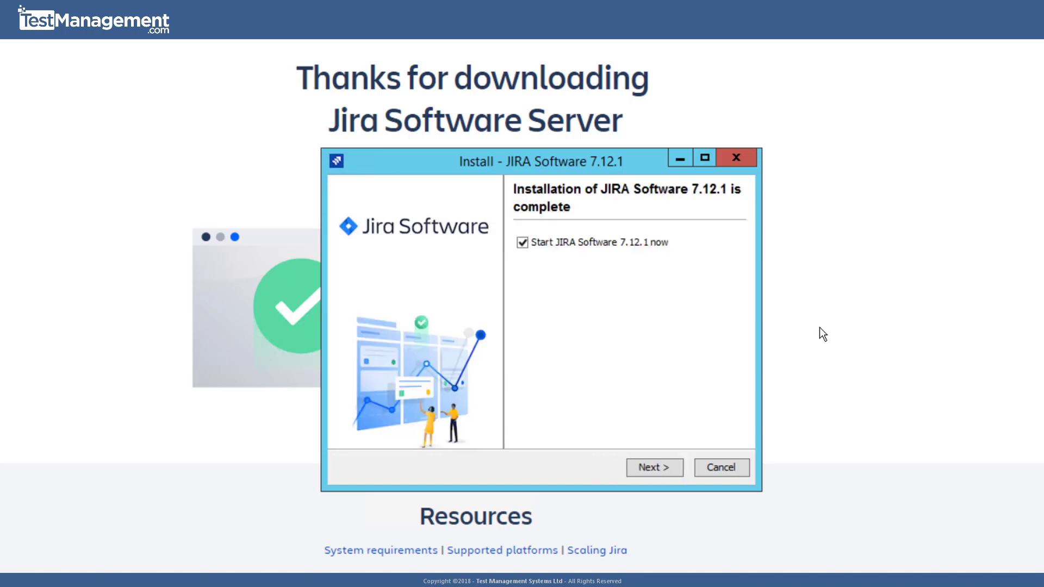
pyautogui.click(663, 467)
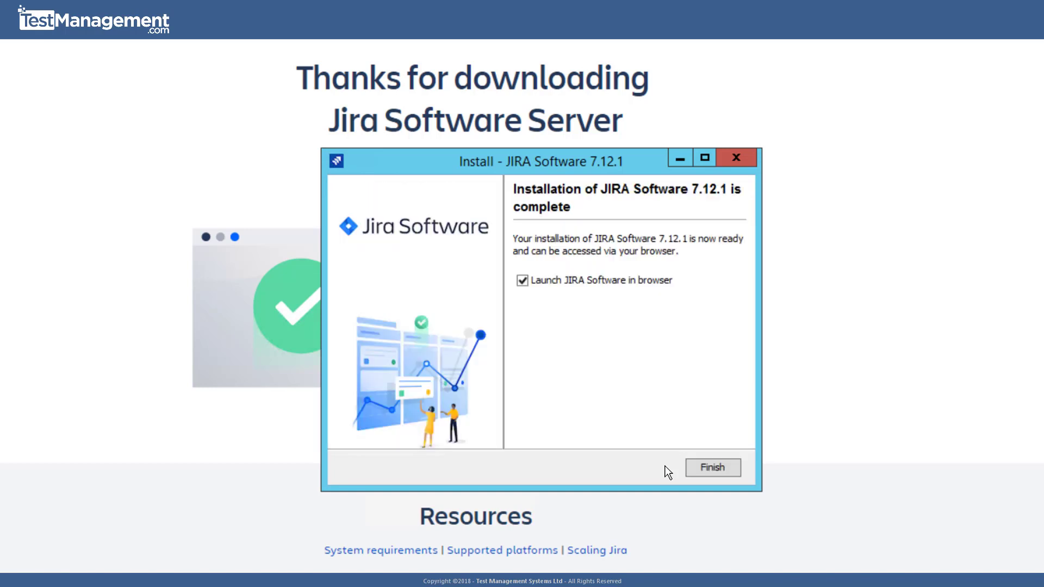
pyautogui.click(718, 465)
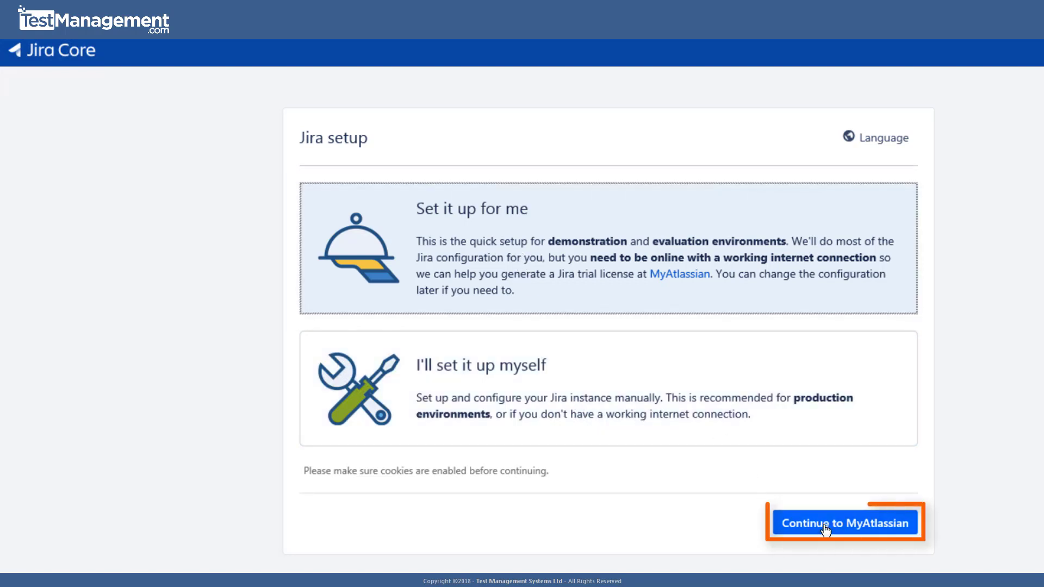
# - Keep 'Set it up for me' and continue to My Atlassian for an evaluation licence
pyautogui.click(823, 529)
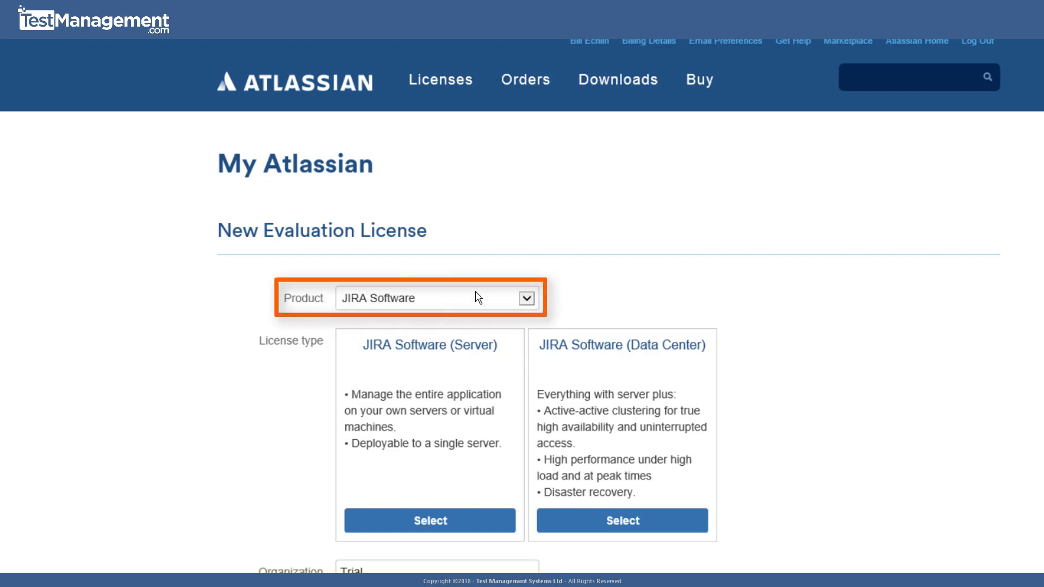
# - Generate a Server evaluation licence for organization Trial and install it on localhost
pyautogui.click(456, 525)
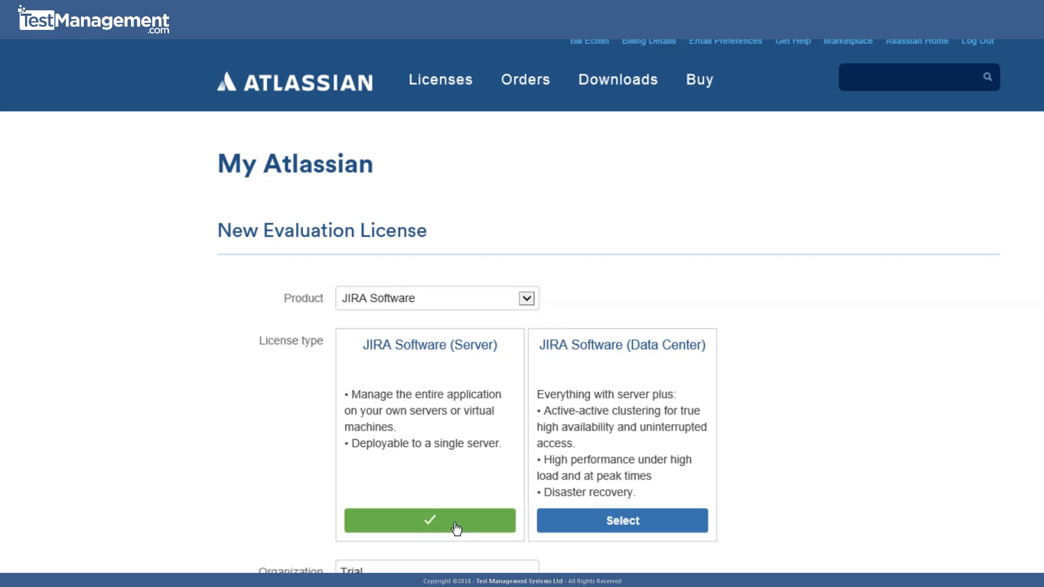
pyautogui.scroll(-4, 456, 529)
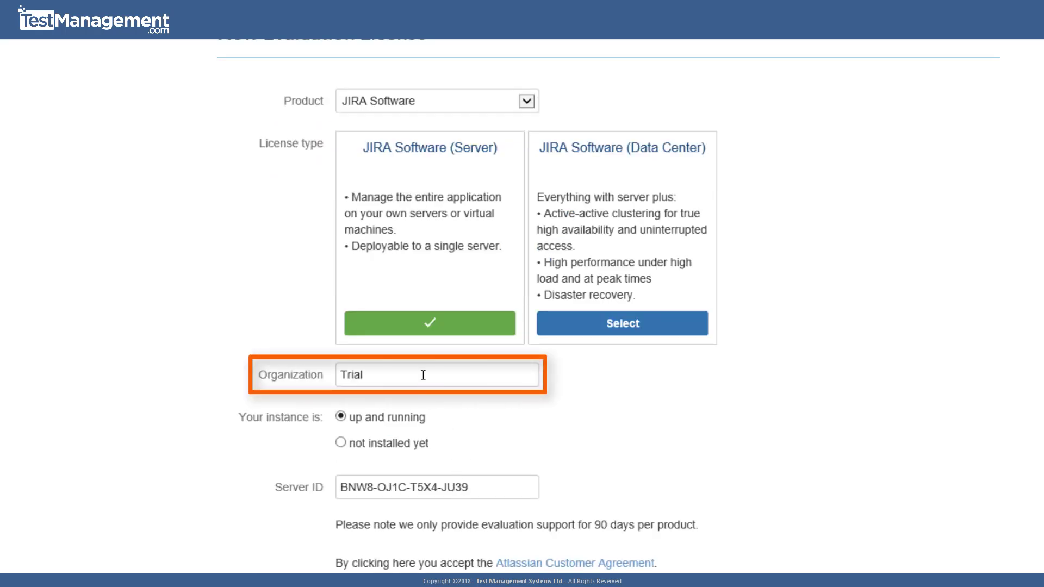
pyautogui.doubleClick(423, 377)
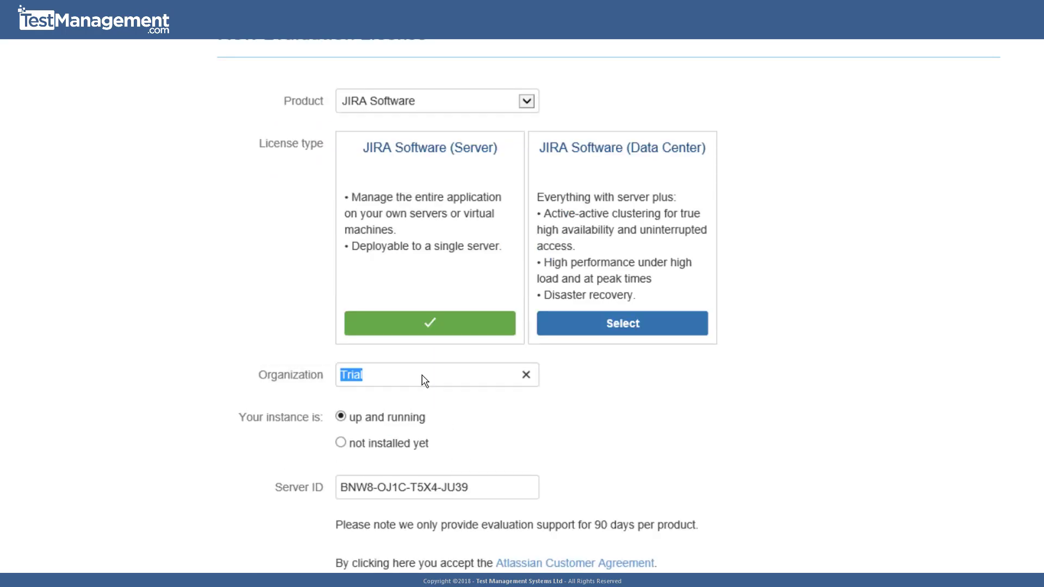
pyautogui.tripleClick(518, 490)
pyautogui.scroll(-2, 518, 490)
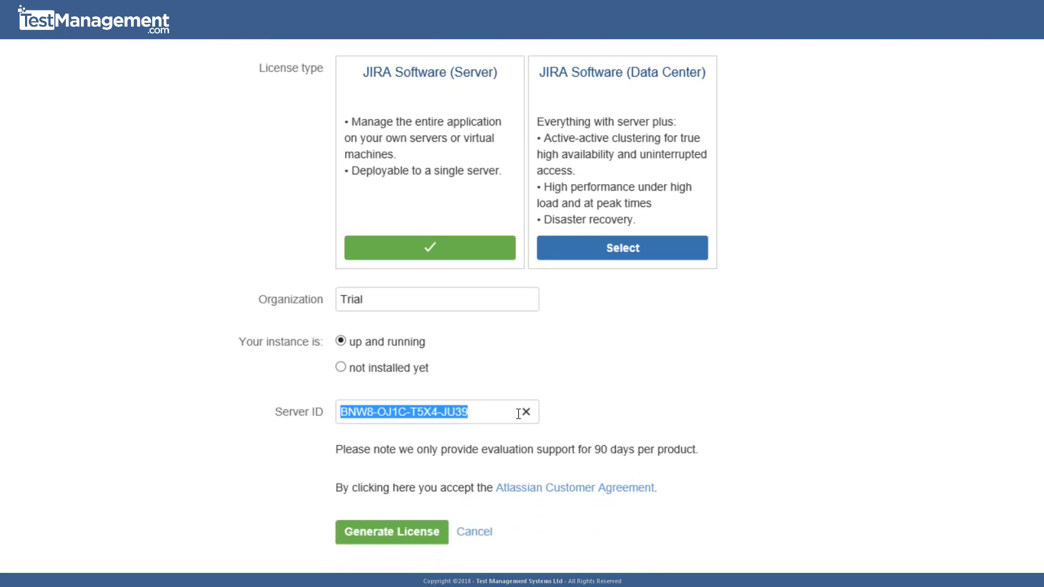
pyautogui.click(412, 539)
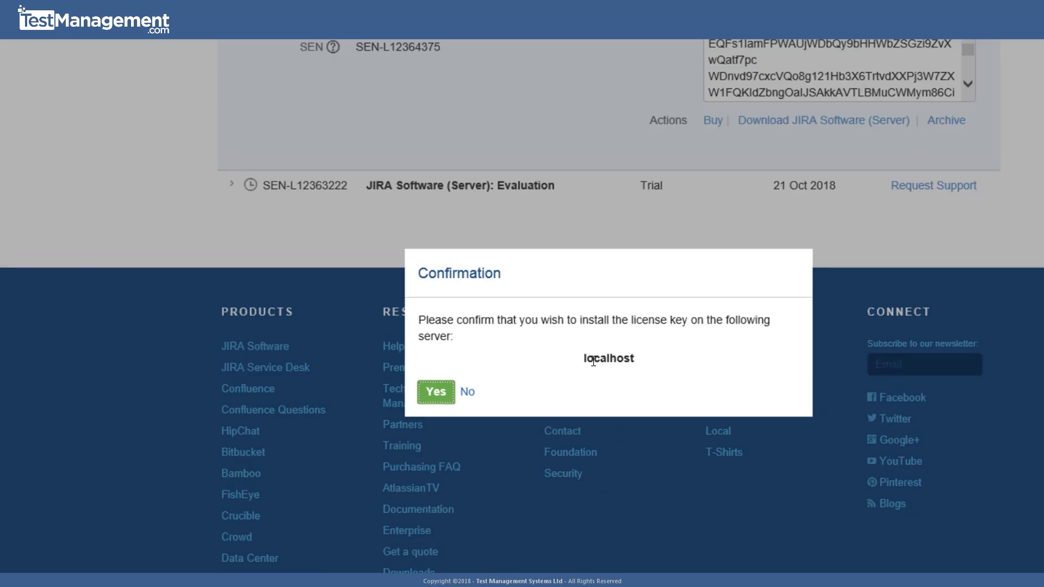
pyautogui.click(437, 393)
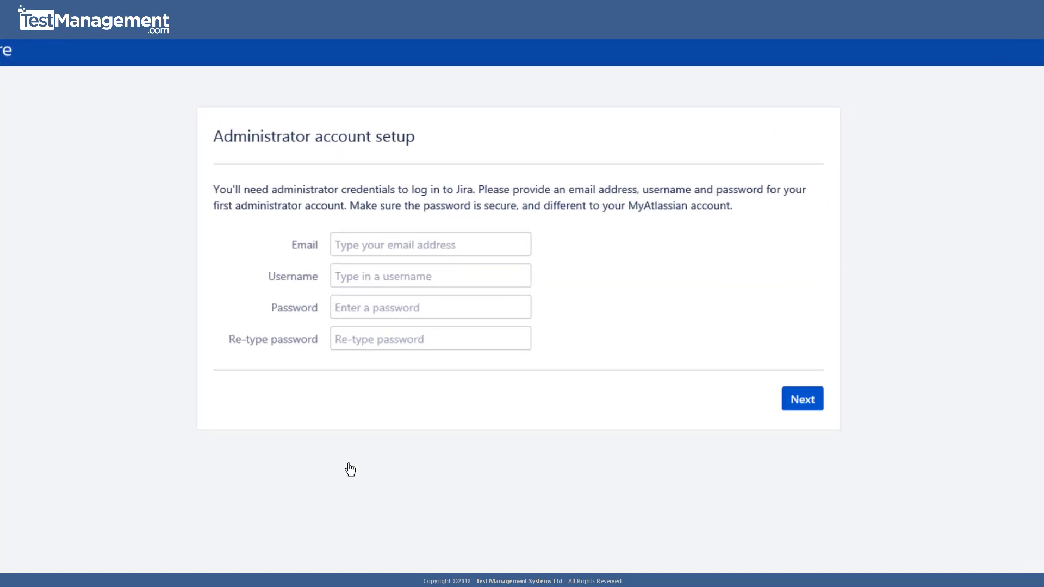
# - Create the administrator account with the admin's e-mail, a username and password
pyautogui.click(402, 257)
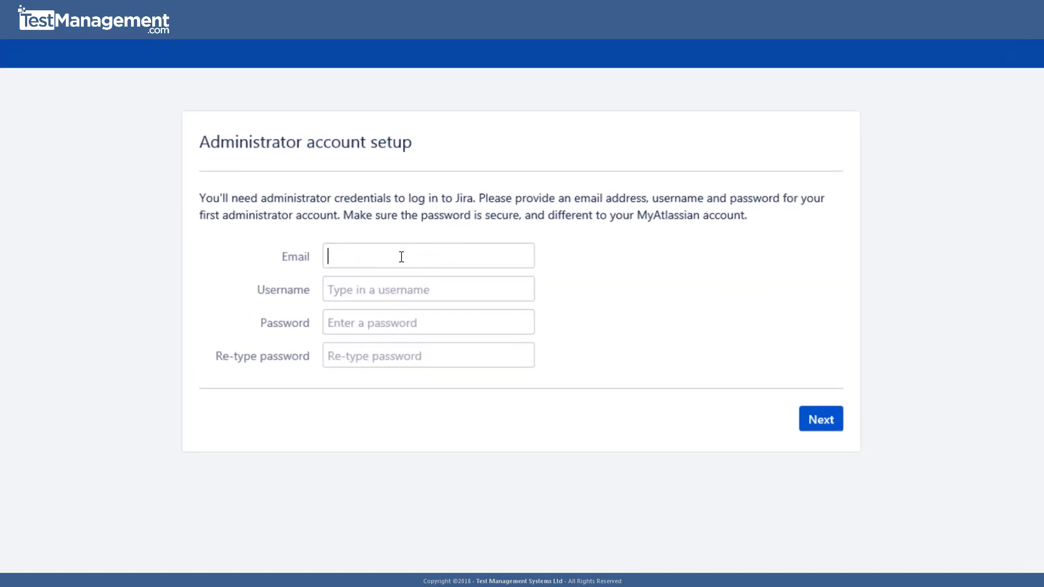
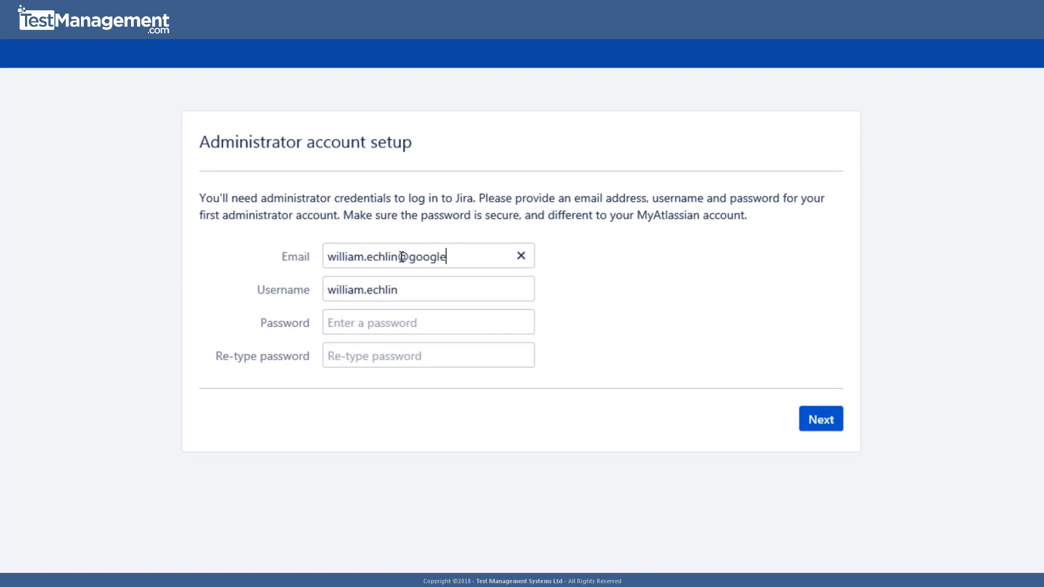
pyautogui.press('Tab')
pyautogui.press('Tab')
pyautogui.write('admin')
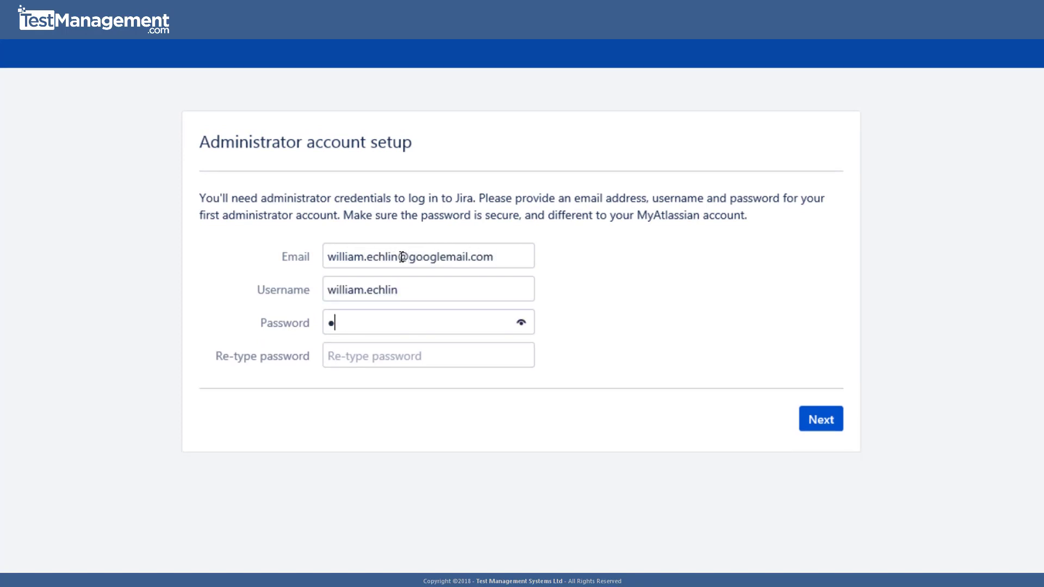
pyautogui.write('admin')
pyautogui.press('Tab')
pyautogui.write('admi')
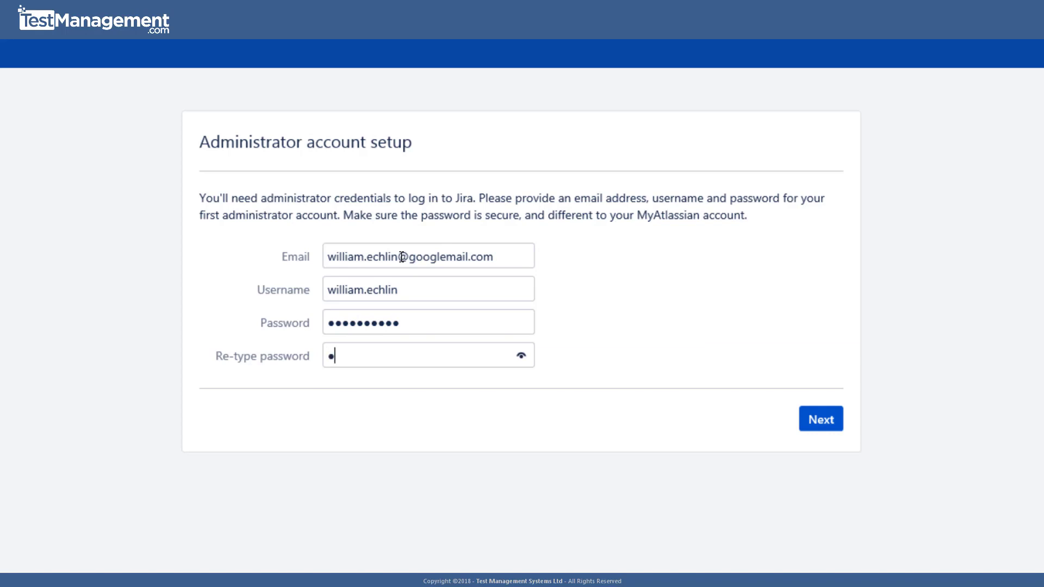
pyautogui.write('nadmin')
pyautogui.click(828, 420)
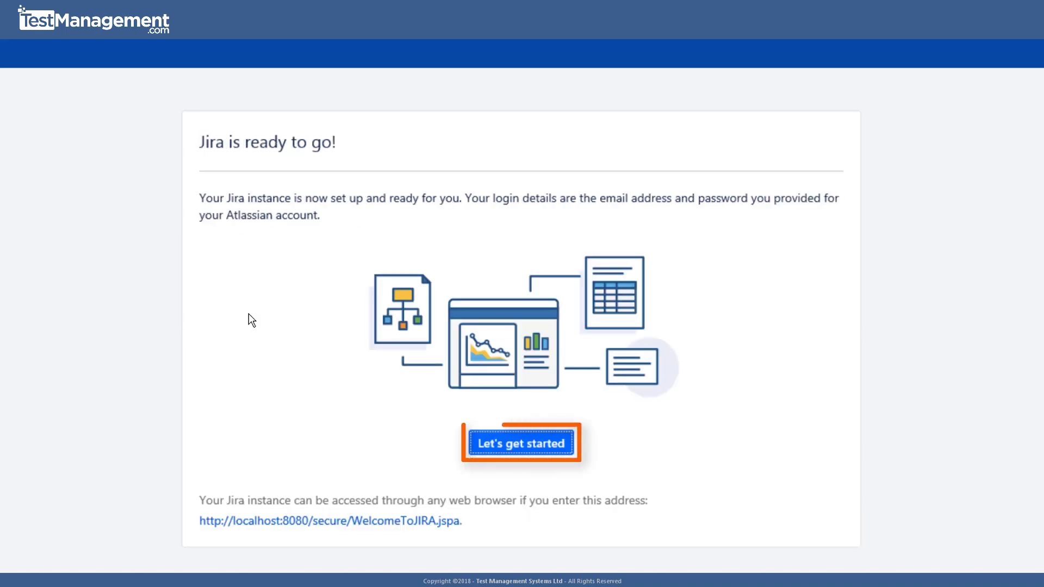
# - Complete onboarding keeping English (United States) as language and skipping the avatar choice
pyautogui.click(535, 456)
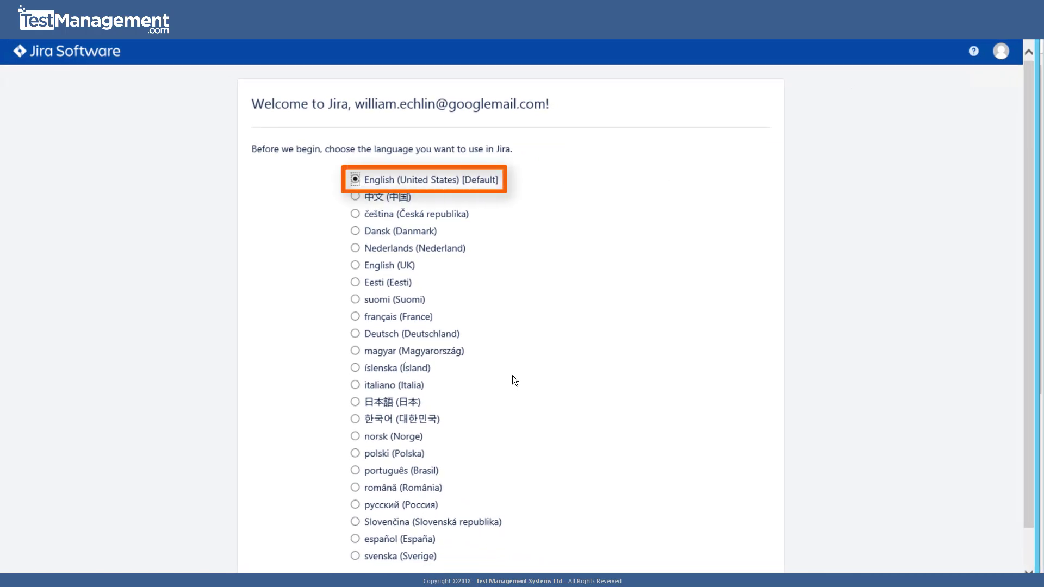
pyautogui.scroll(-1, 511, 380)
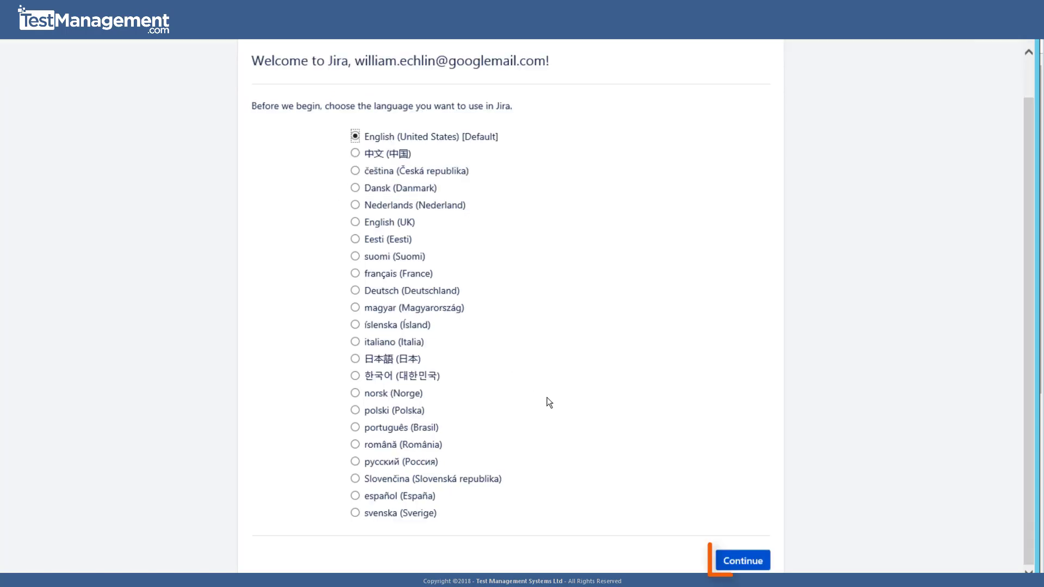
pyautogui.click(738, 566)
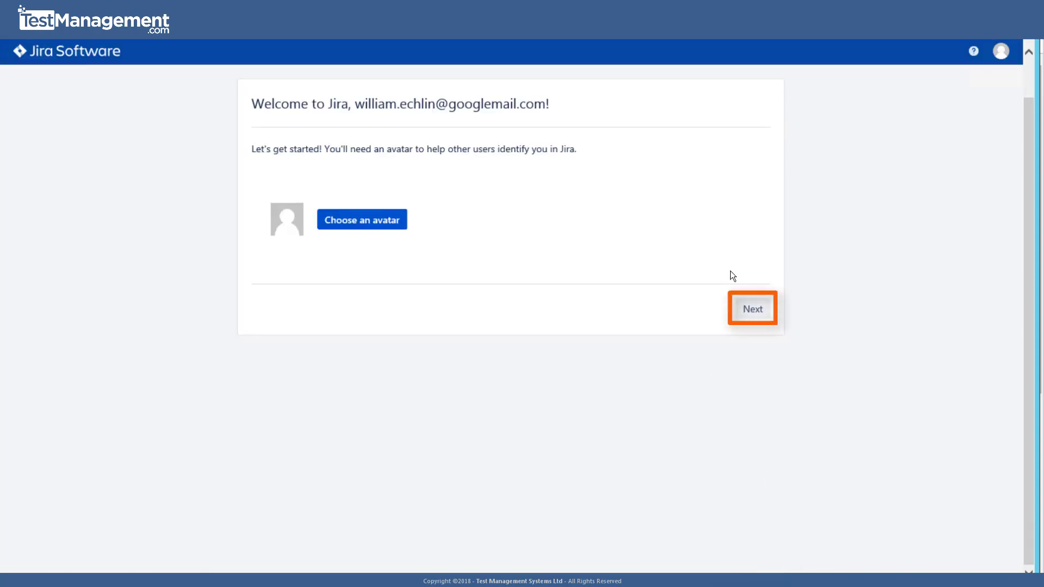
pyautogui.click(752, 309)
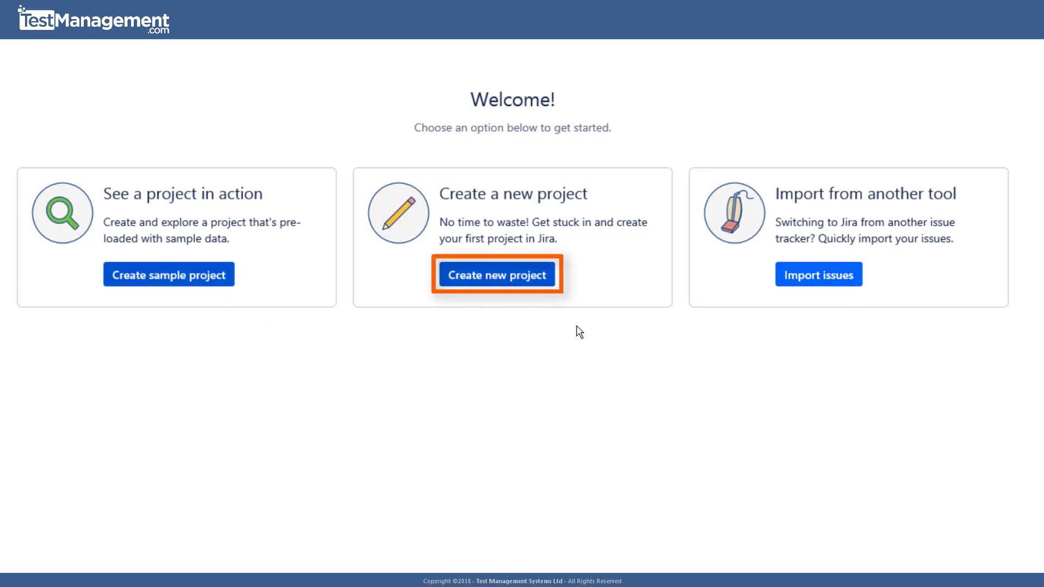
# - Begin a new project and choose the Project management type
pyautogui.click(499, 282)
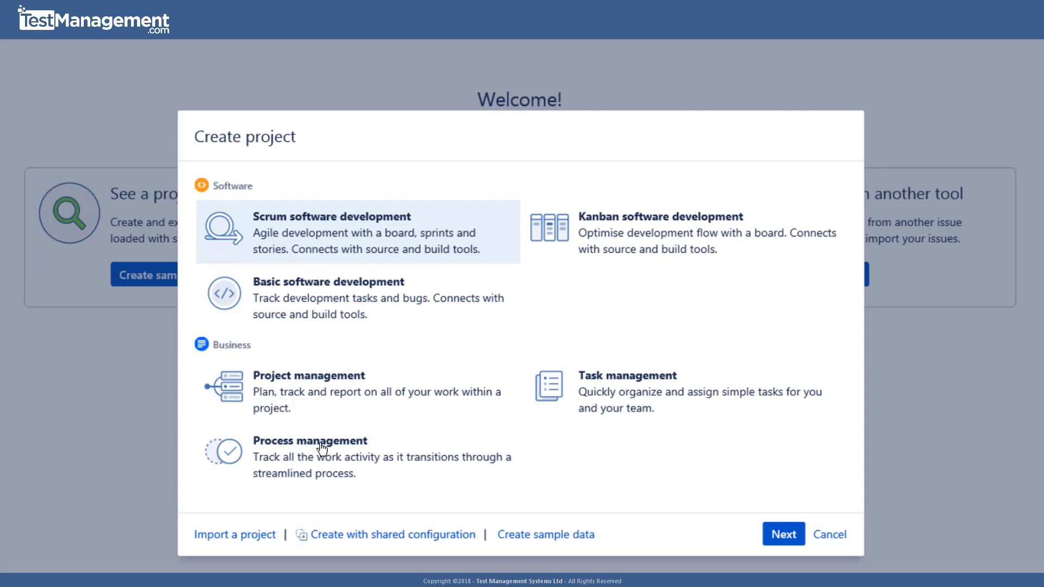
pyautogui.click(314, 395)
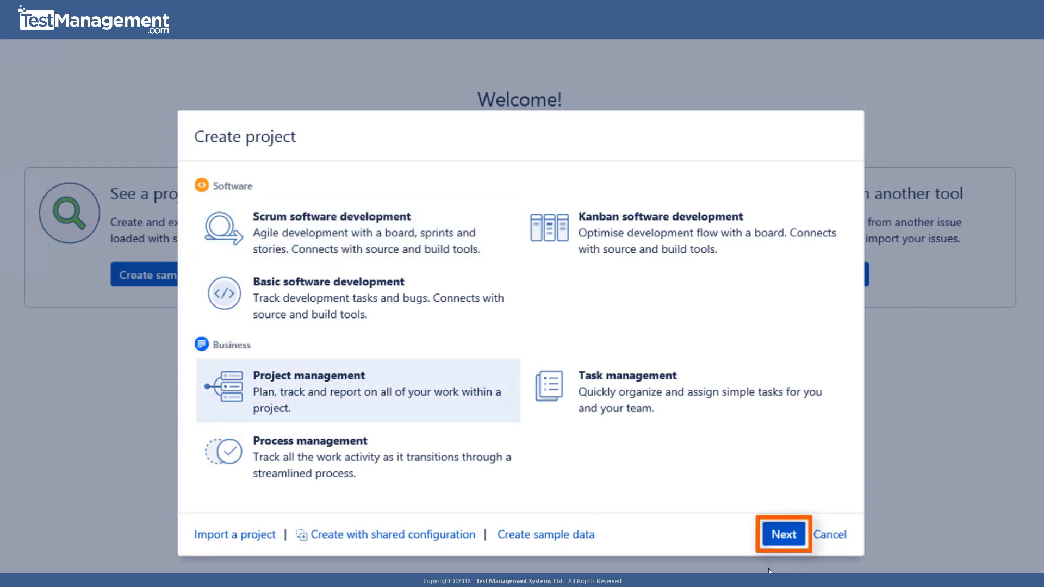
pyautogui.click(790, 533)
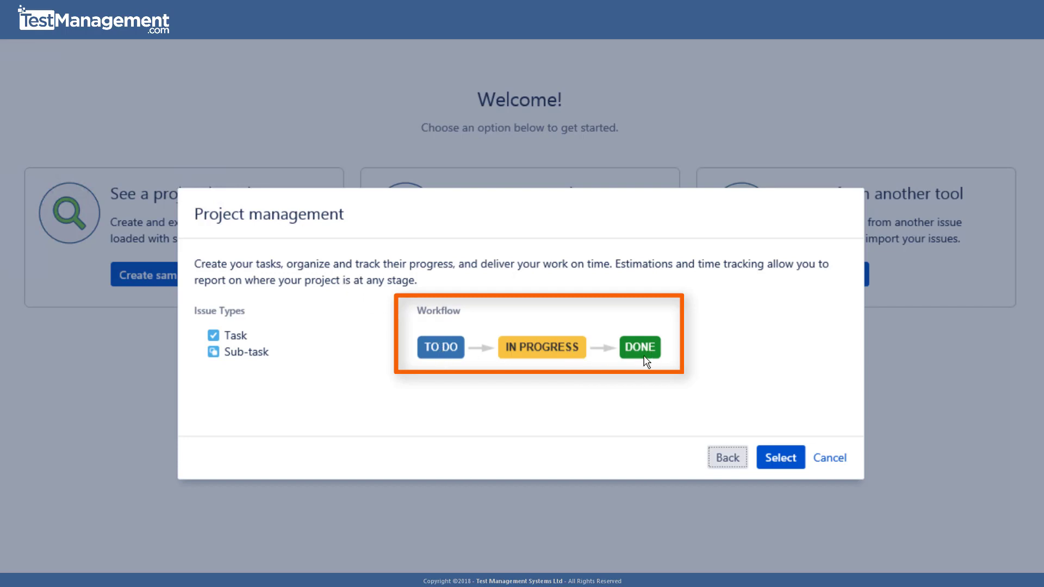
# - Create the project named ProjectOne with key PROJ
pyautogui.click(783, 460)
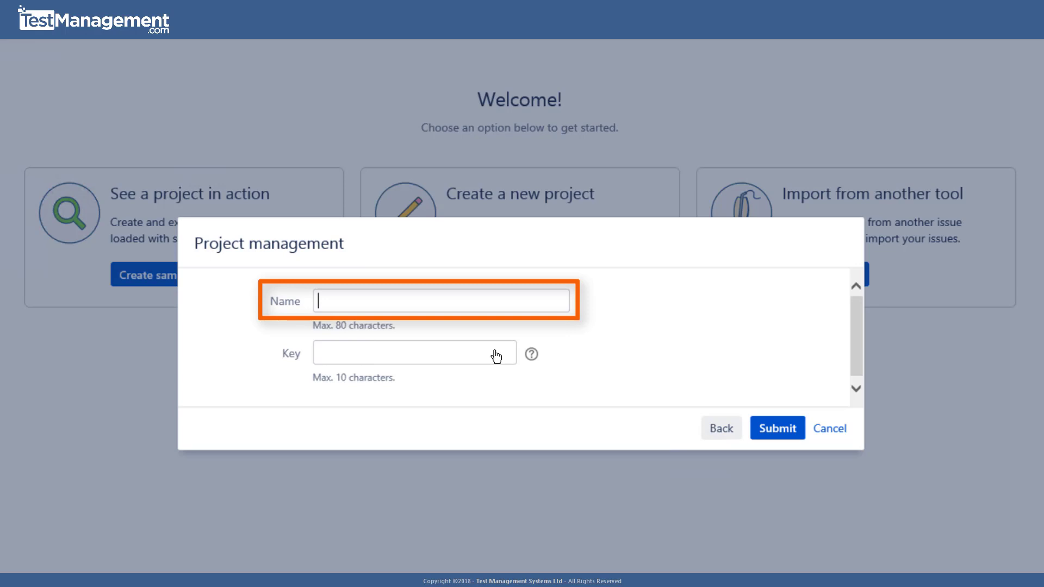
pyautogui.write('ProjectOne')
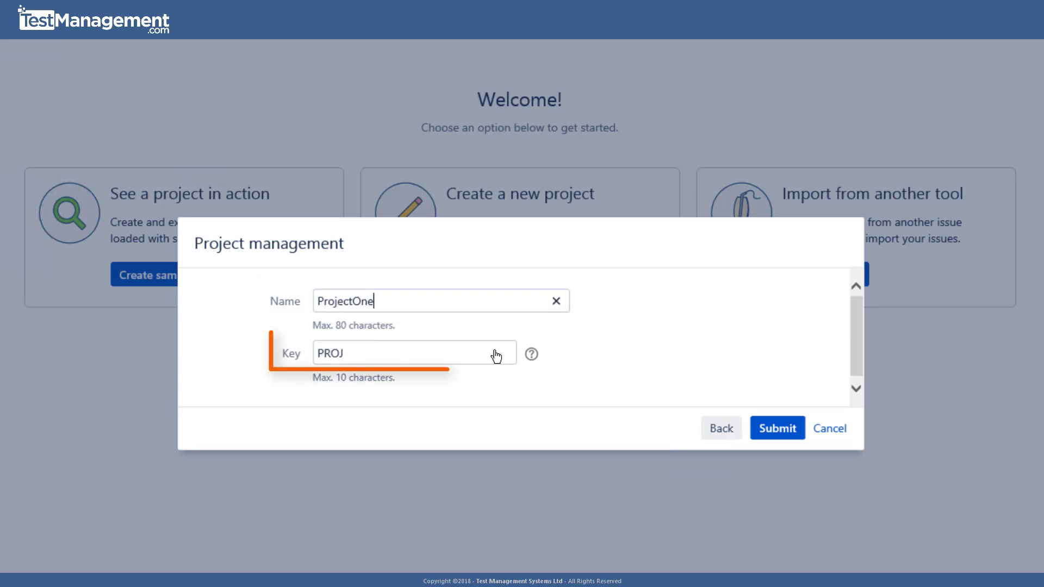
pyautogui.doubleClick(411, 353)
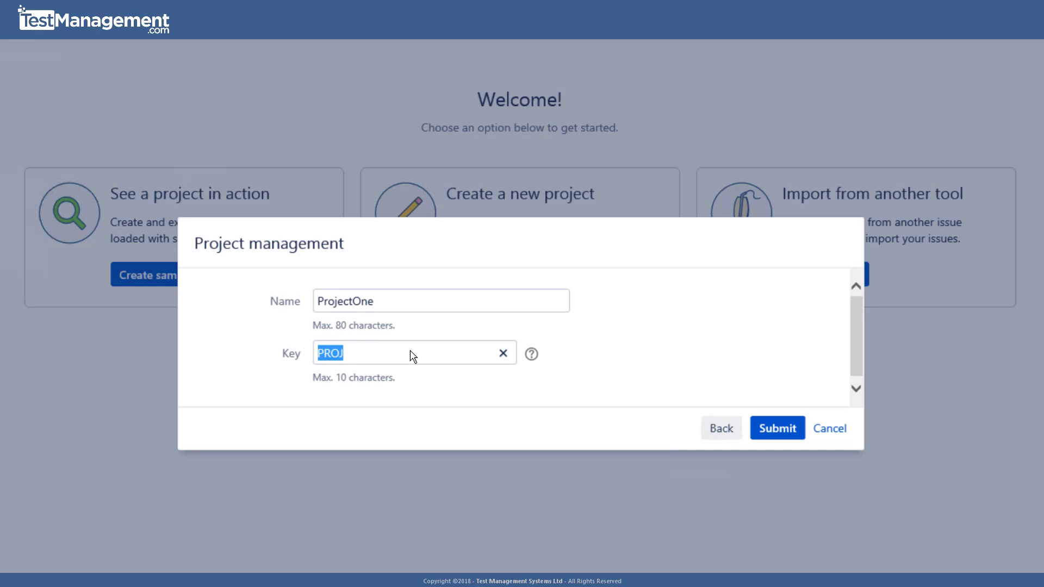
pyautogui.click(790, 429)
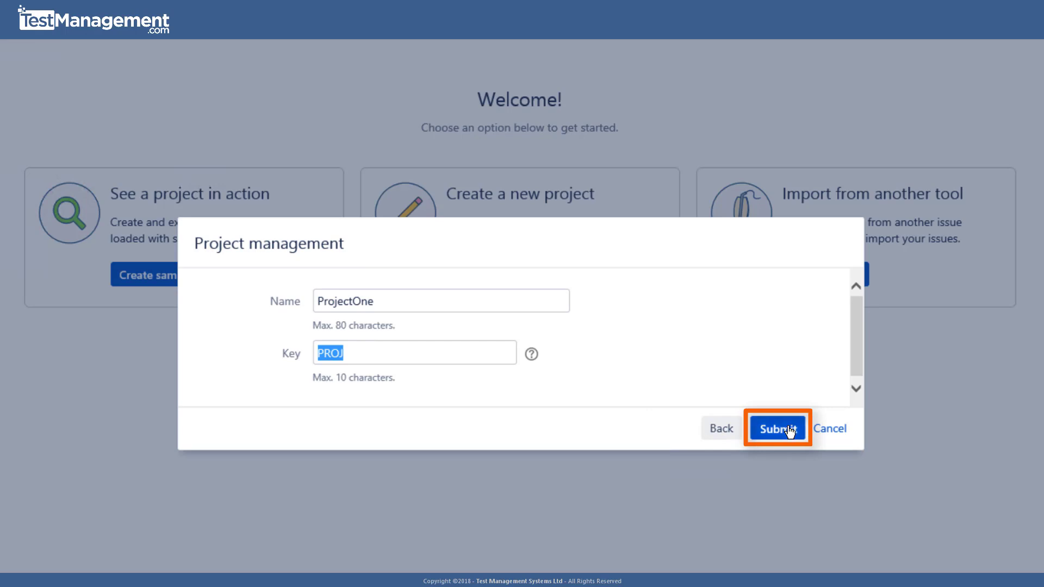
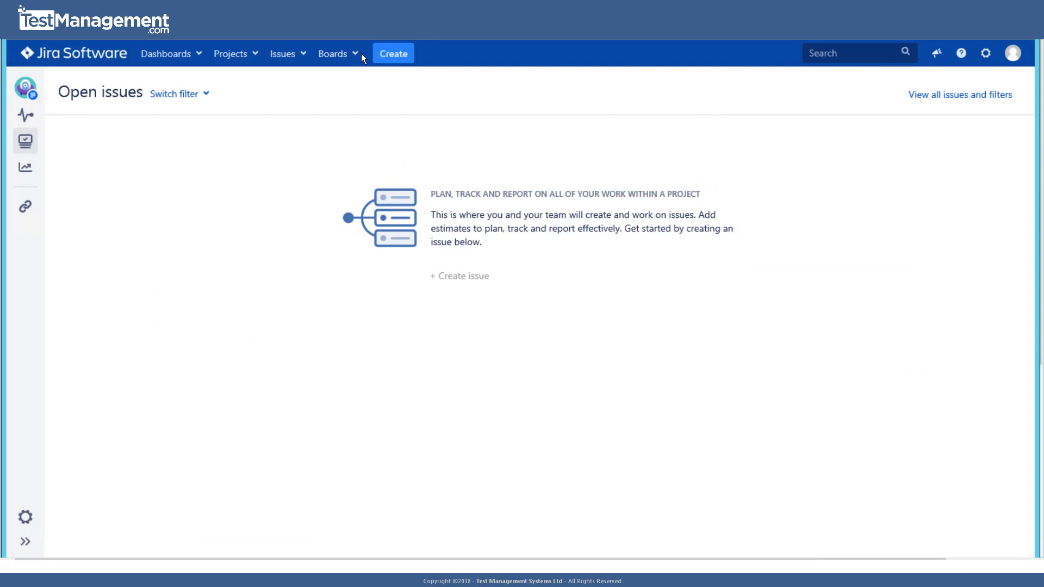
# - Start a new ProjOne Task issue with the summary 'Our First Issue'
pyautogui.click(400, 56)
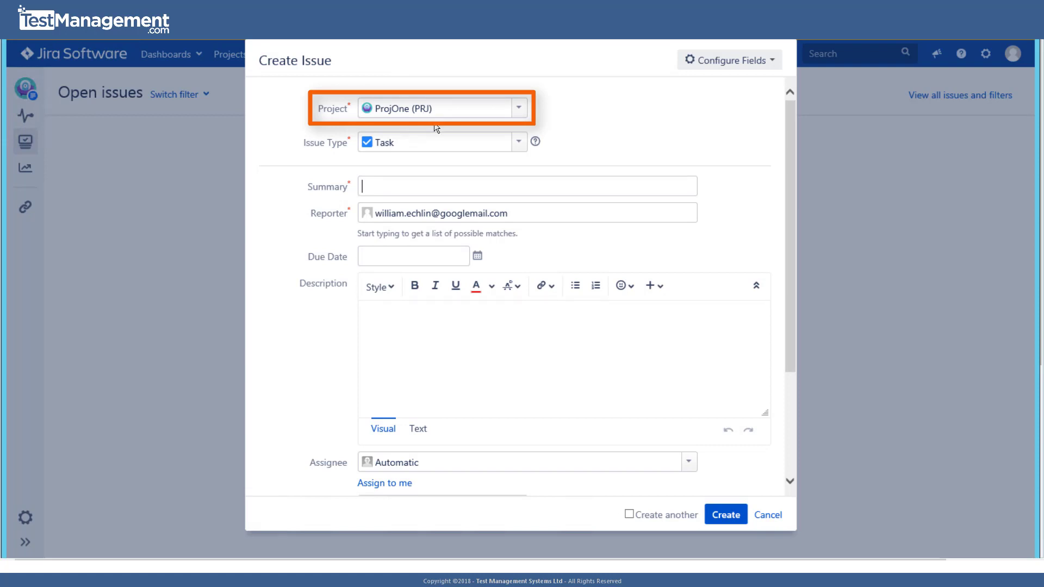
pyautogui.click(469, 148)
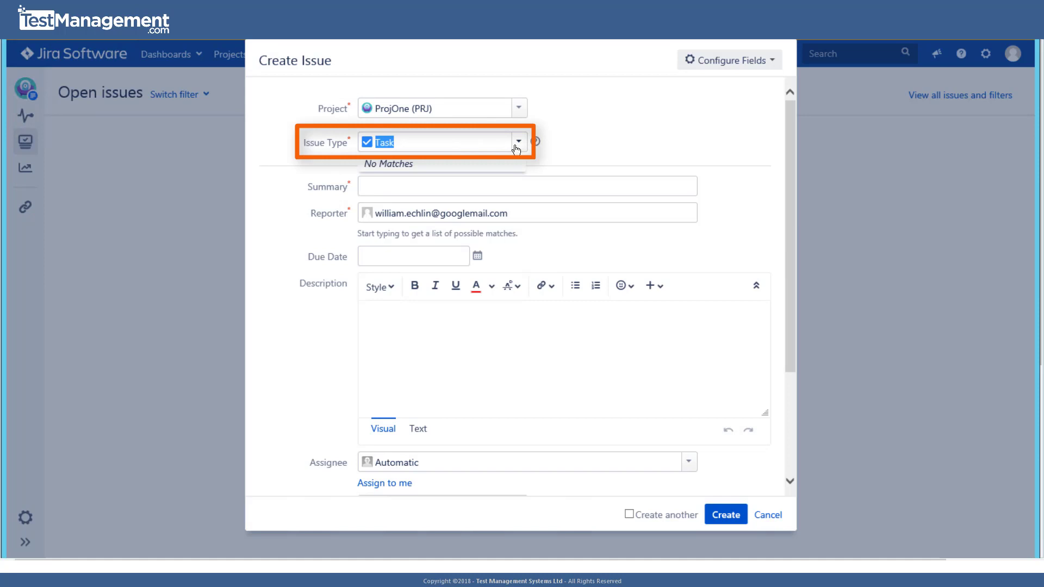
pyautogui.click(517, 146)
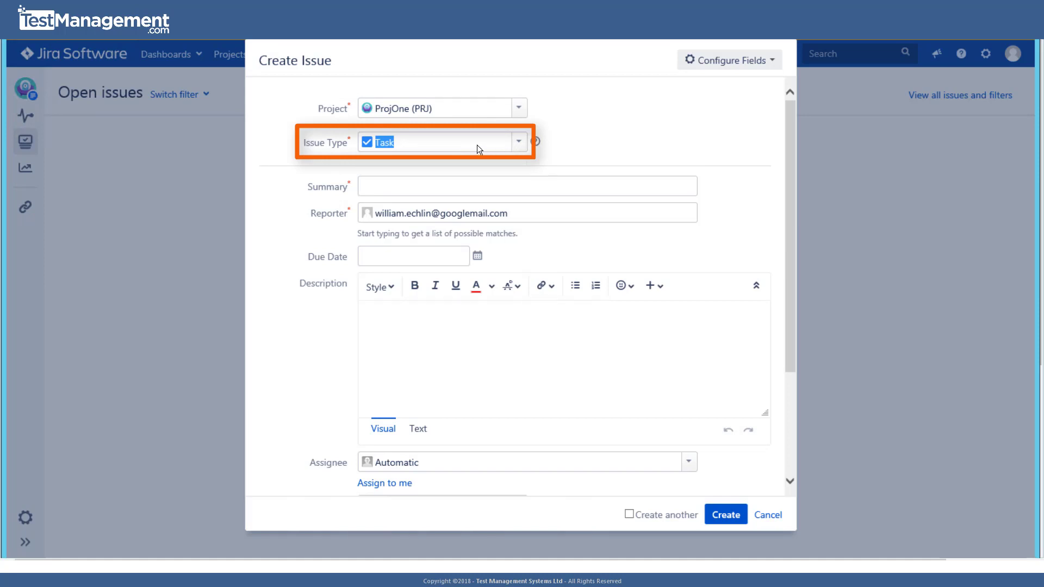
pyautogui.click(473, 179)
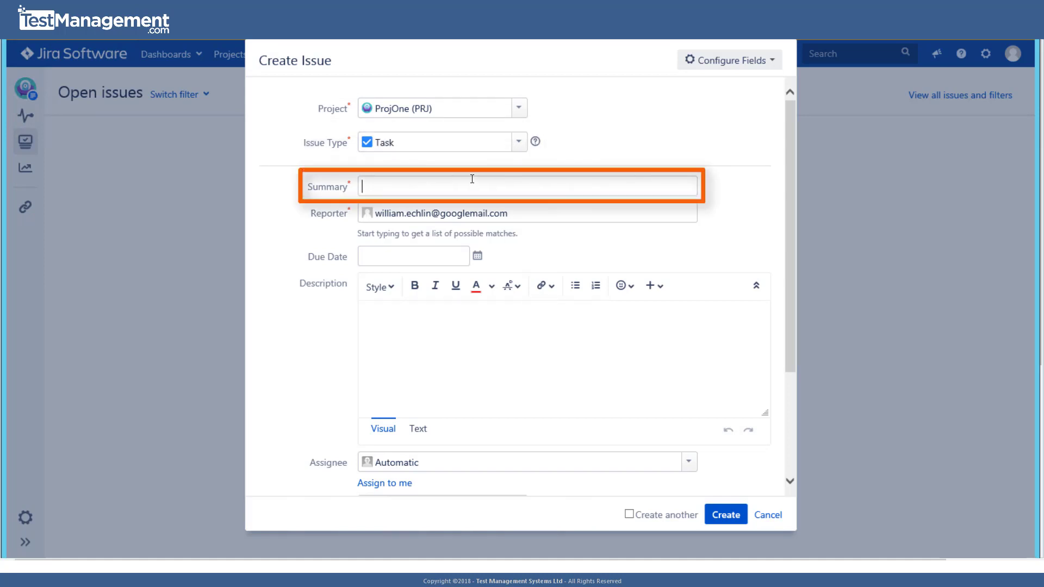
pyautogui.write('OUr First Issue')
pyautogui.press('Left')
pyautogui.press('Left')
pyautogui.press('Left')
pyautogui.press('Left')
pyautogui.press('Left')
pyautogui.press('Left')
pyautogui.press('Left')
pyautogui.press('Left')
pyautogui.press('Left')
pyautogui.press('Left')
pyautogui.press('Left')
pyautogui.press('Left')
pyautogui.press('Left')
pyautogui.press('BackSpace')
pyautogui.write('u')
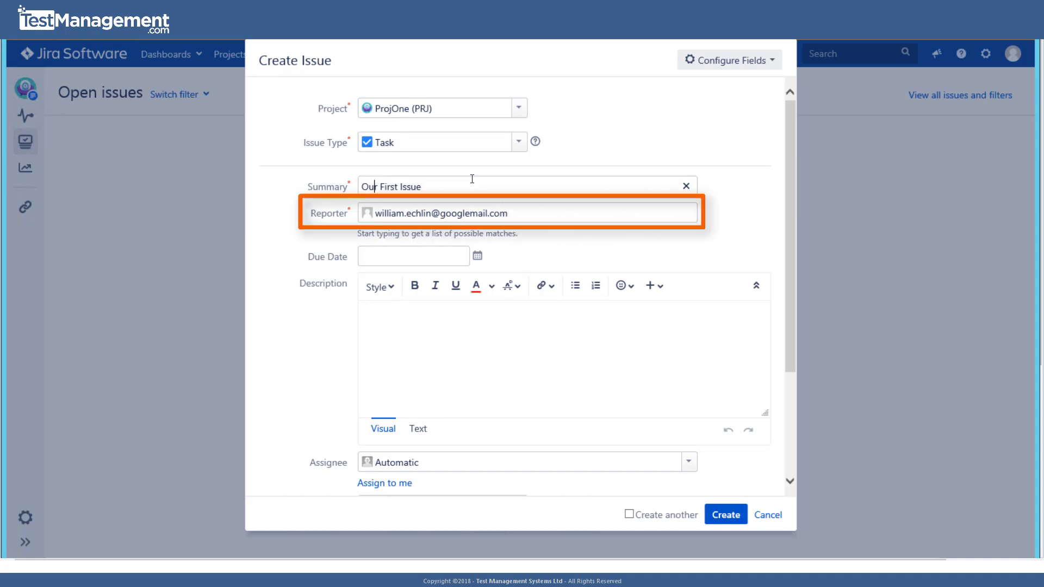
# - Enter the description 'Description about our issue or unit of work'
pyautogui.click(491, 217)
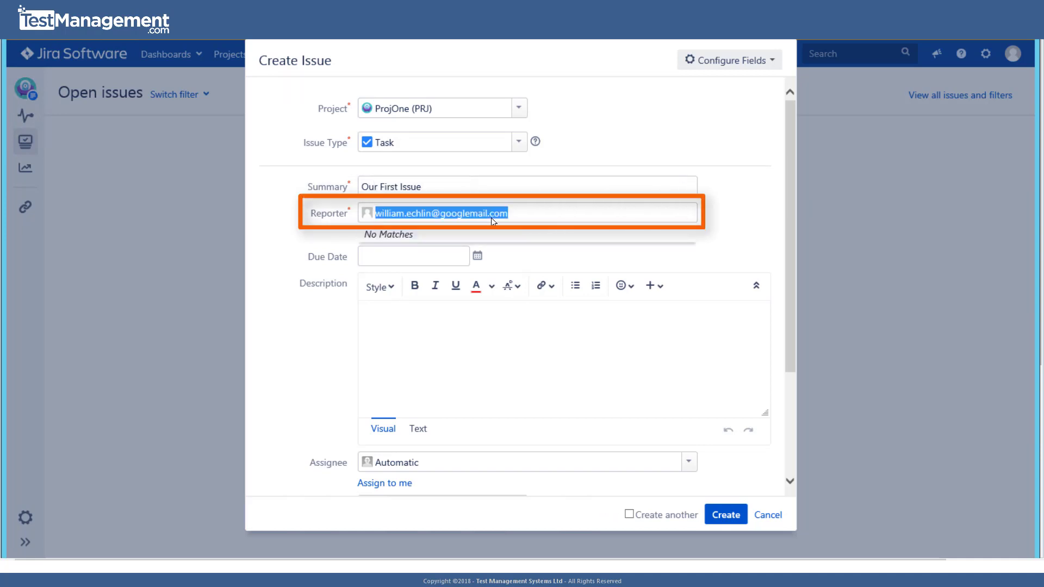
pyautogui.click(429, 261)
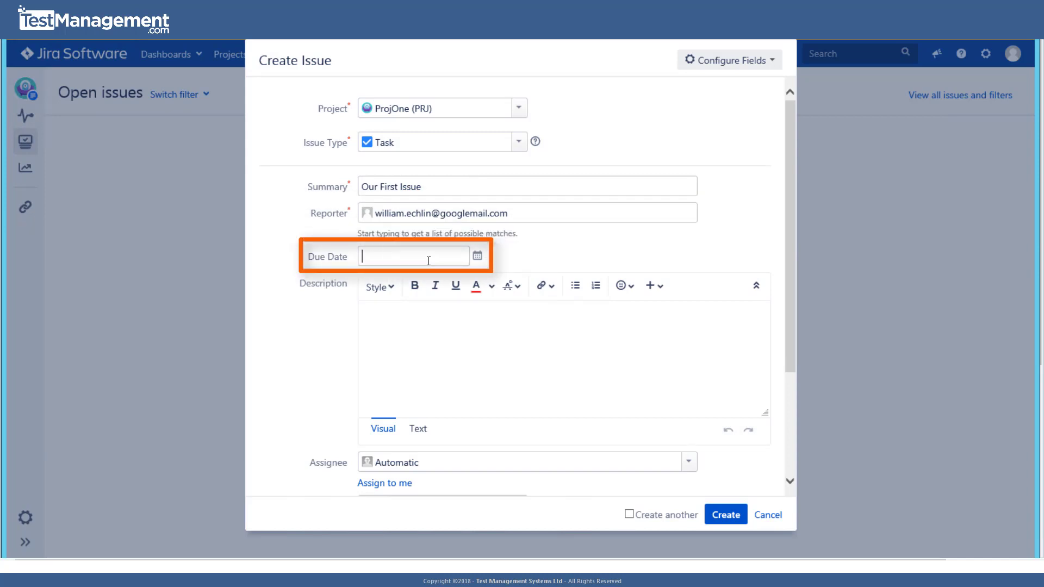
pyautogui.click(426, 351)
pyautogui.write('D')
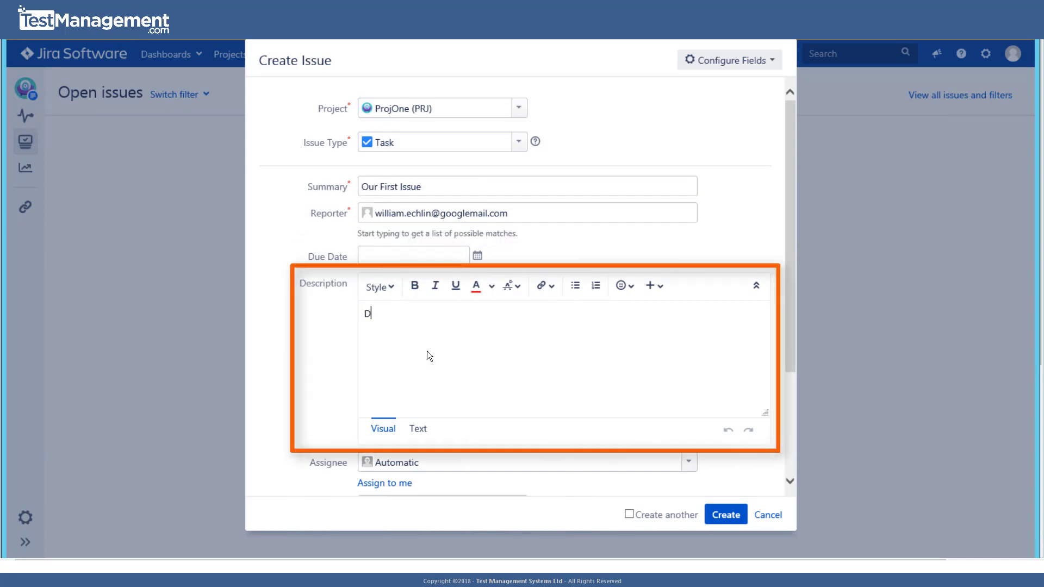
pyautogui.write('escription about our issue ')
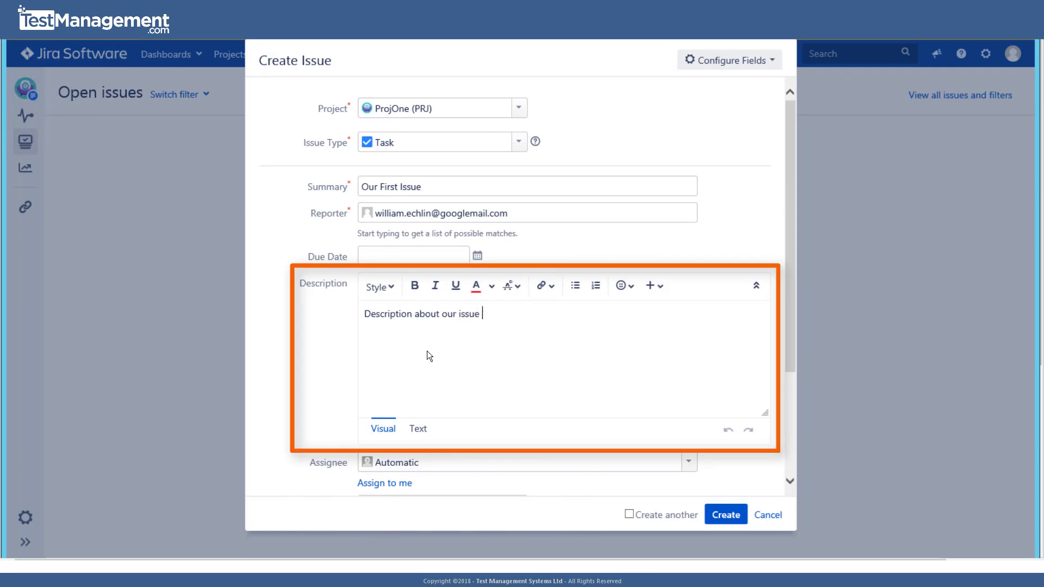
pyautogui.write('or unit of work')
# - Assign the task to yourself, keep Medium priority, skip labels and estimates, and create it
pyautogui.scroll(-2, 401, 377)
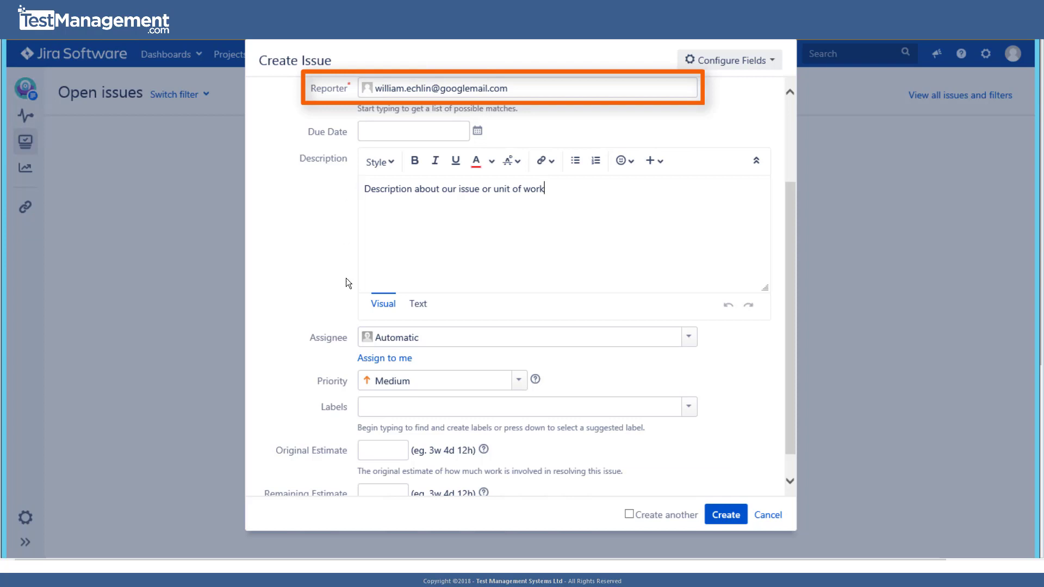
pyautogui.click(389, 363)
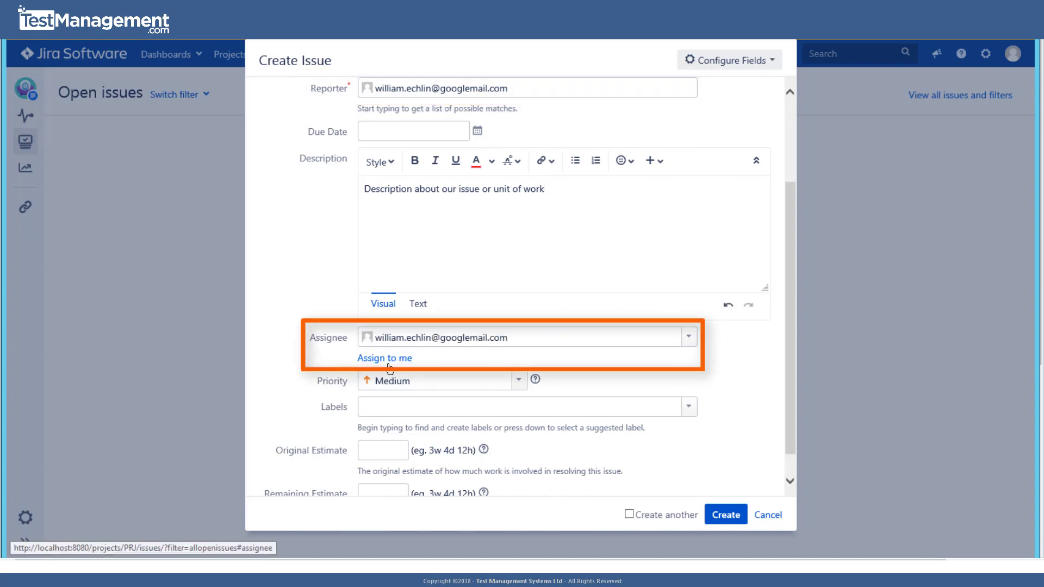
pyautogui.scroll(-1, 356, 360)
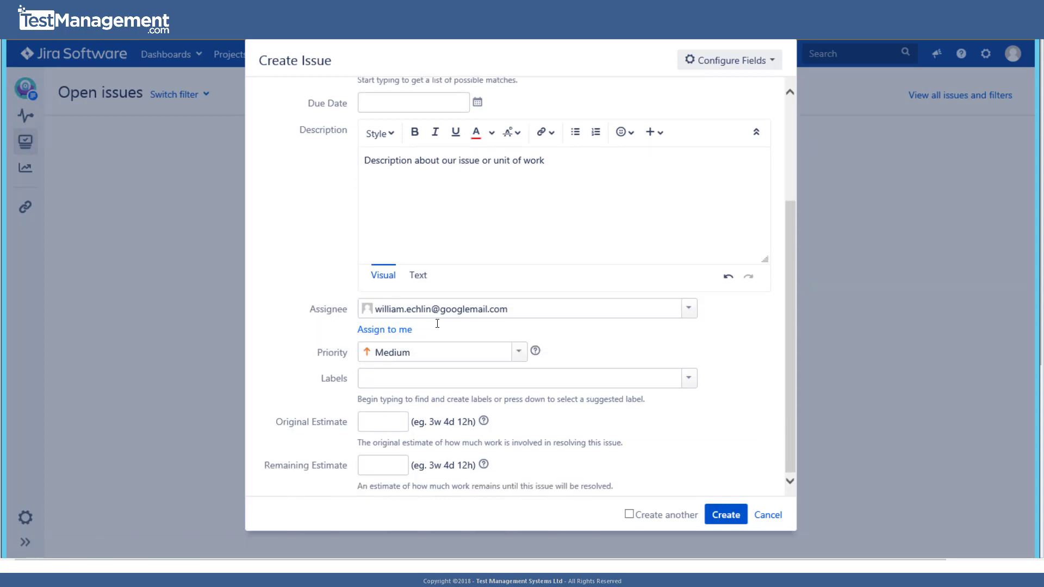
pyautogui.click(518, 352)
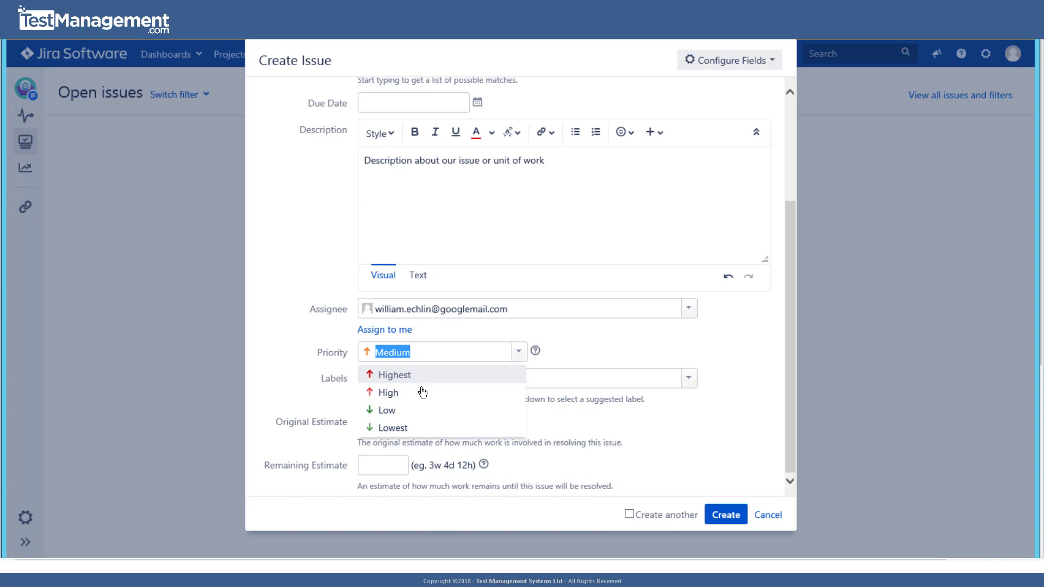
pyautogui.click(422, 356)
pyautogui.click(590, 375)
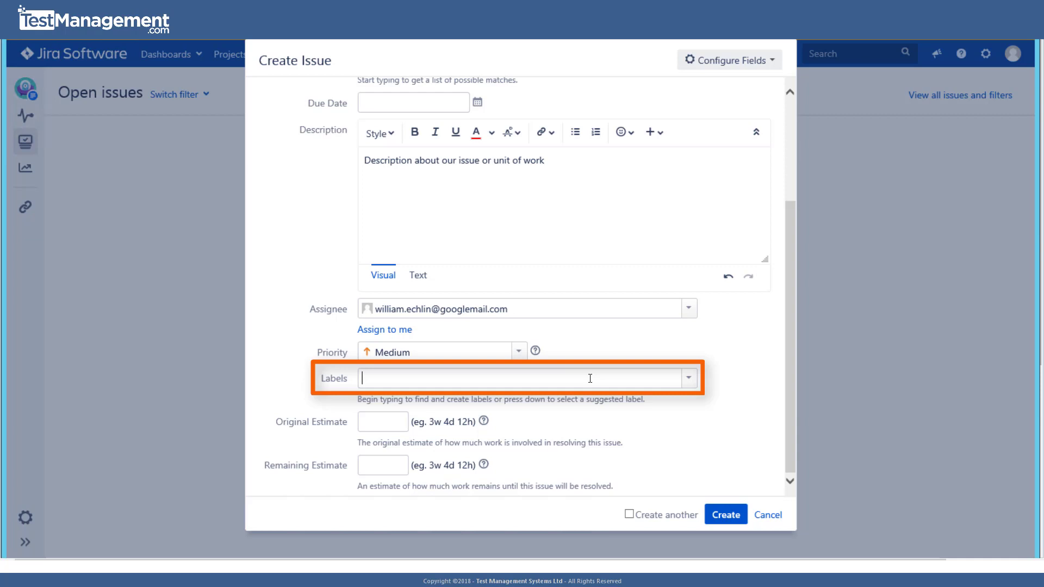
pyautogui.click(373, 424)
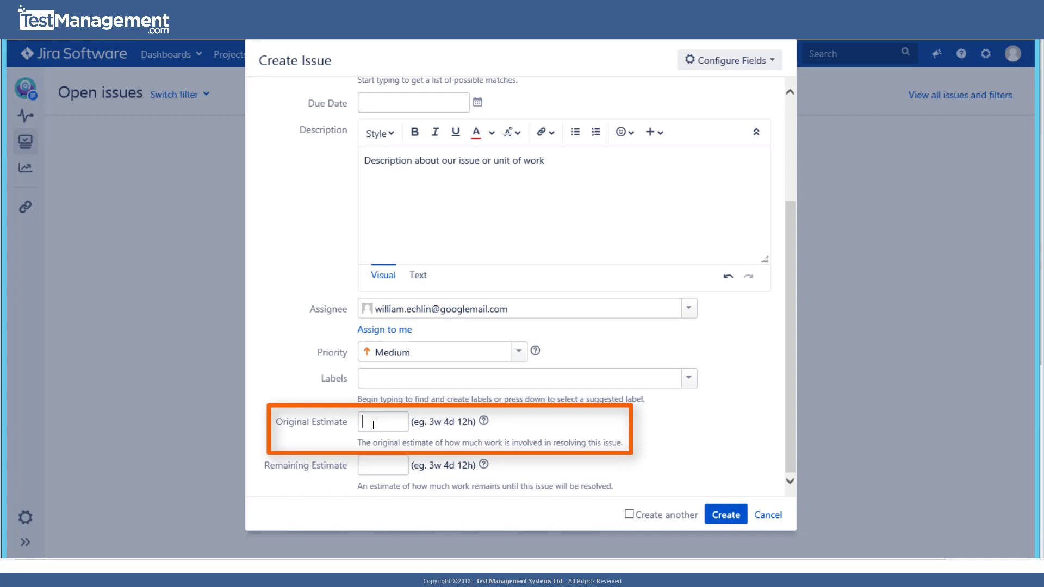
pyautogui.click(380, 466)
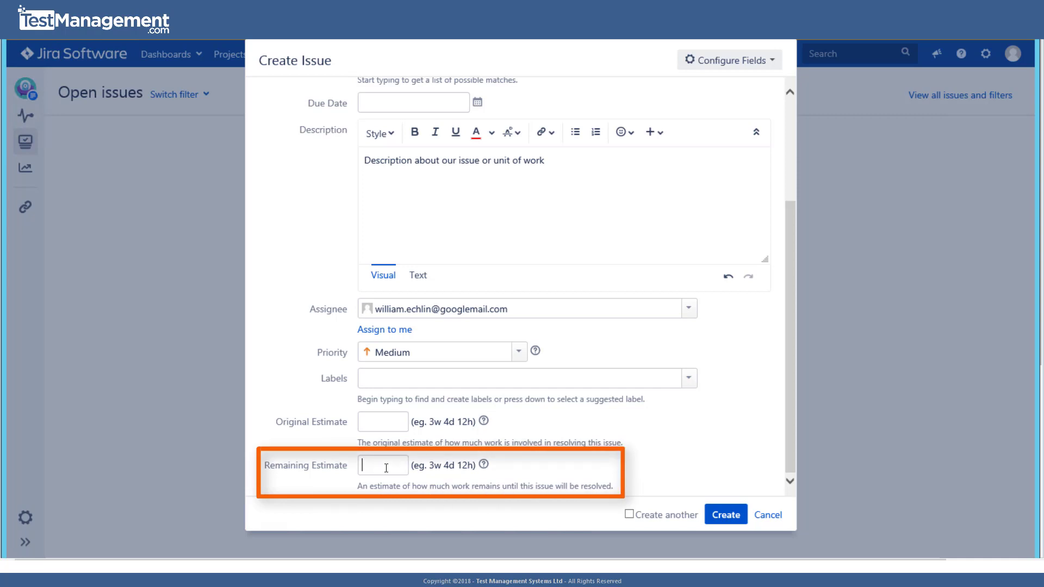
pyautogui.click(729, 519)
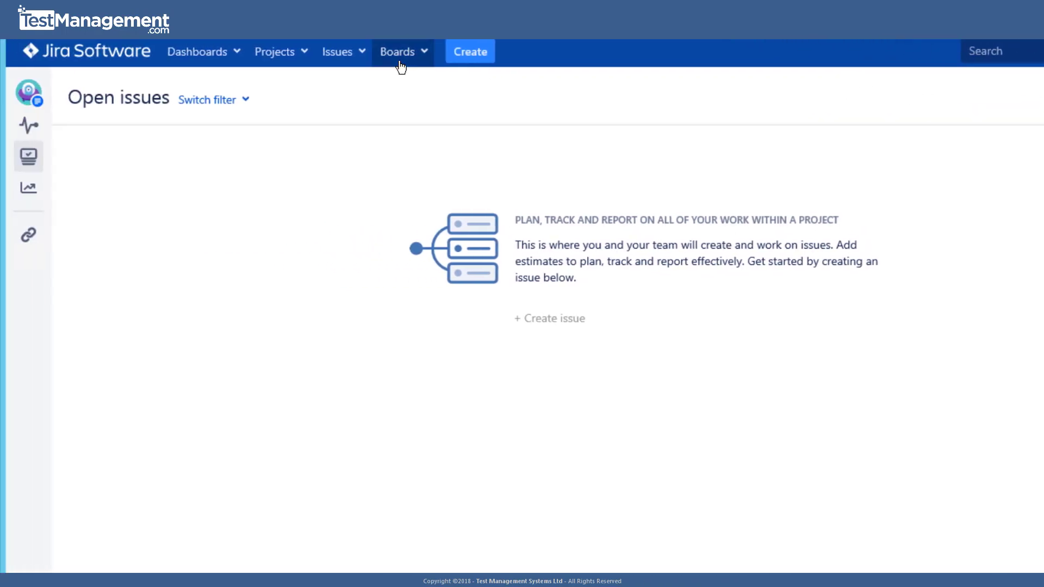
# - Glance at recent issues and project shortcuts, then open PRJ-1 'Our First Issue' in detail
pyautogui.click(368, 59)
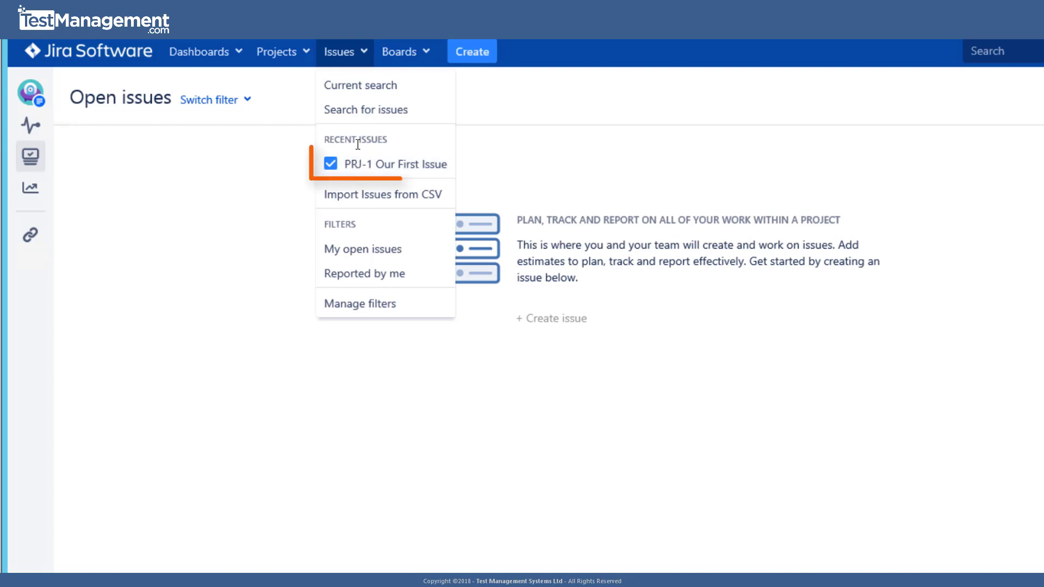
pyautogui.click(236, 171)
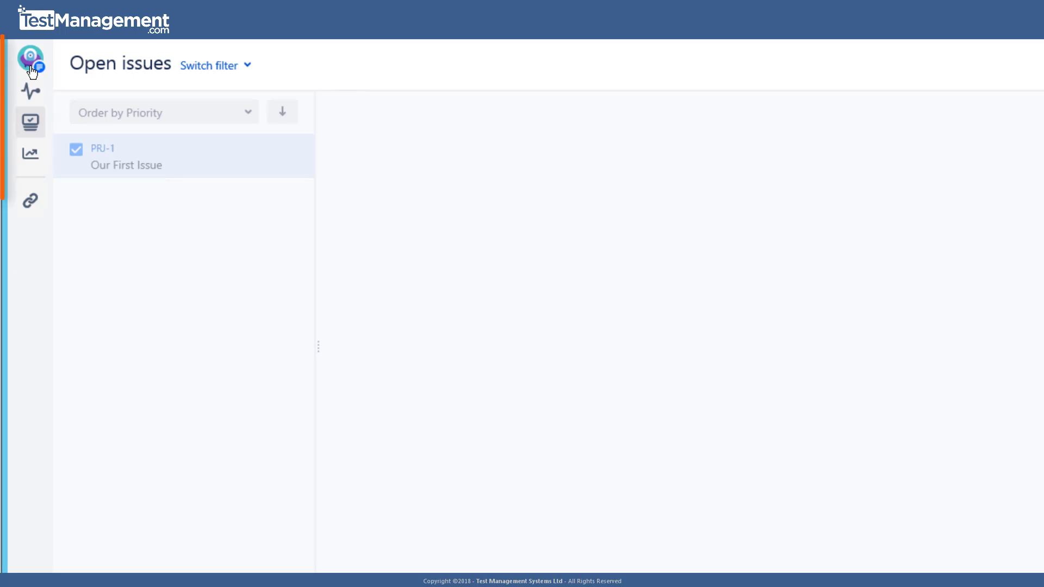
pyautogui.click(32, 200)
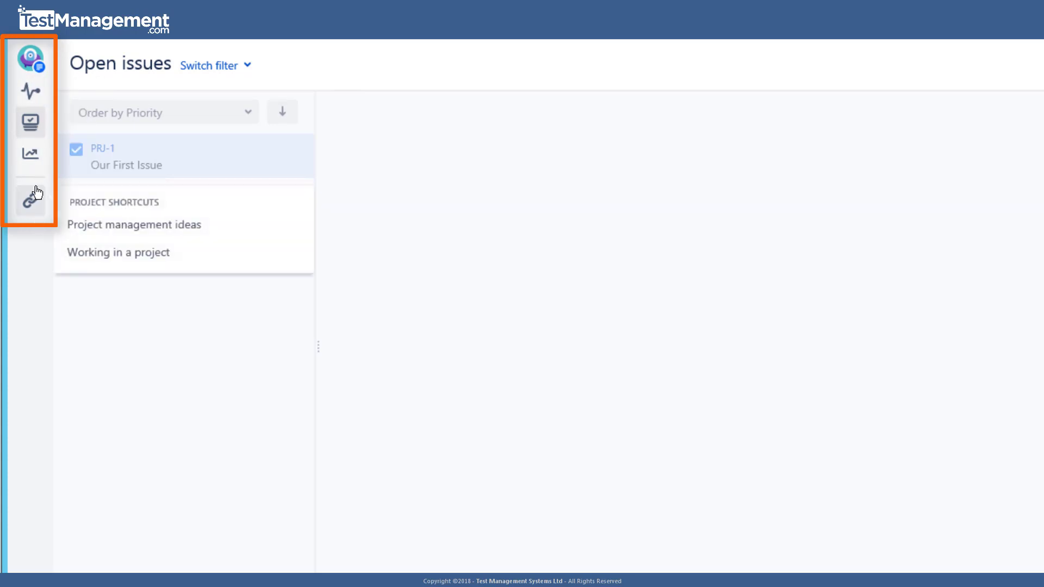
pyautogui.click(170, 83)
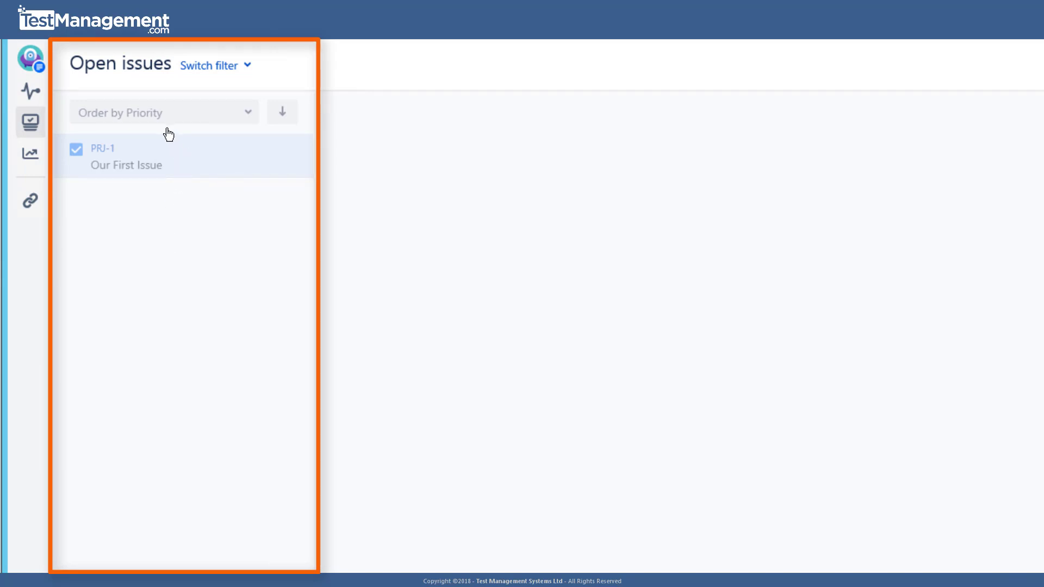
pyautogui.click(168, 154)
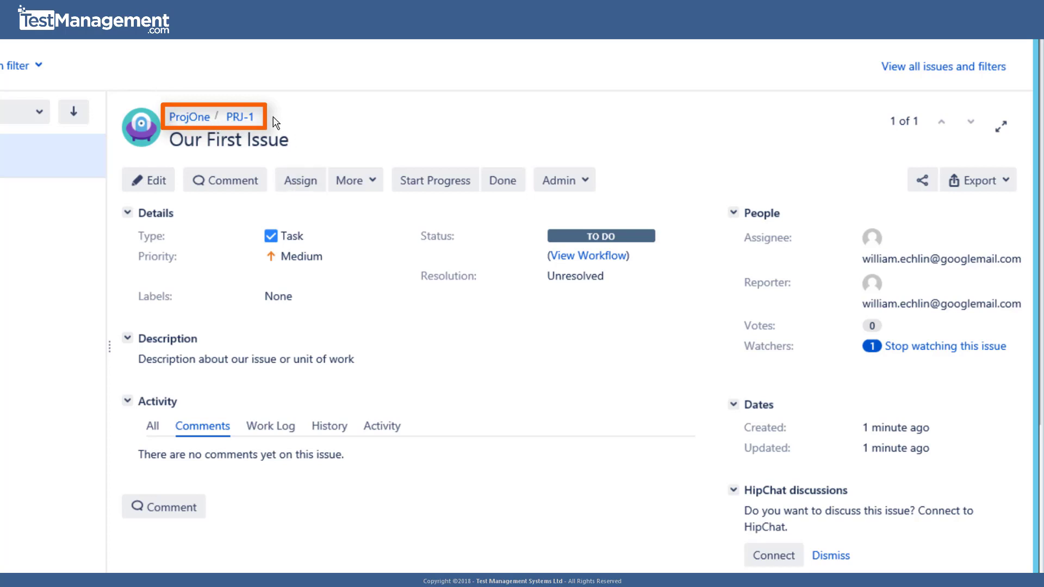
pyautogui.rightClick(243, 124)
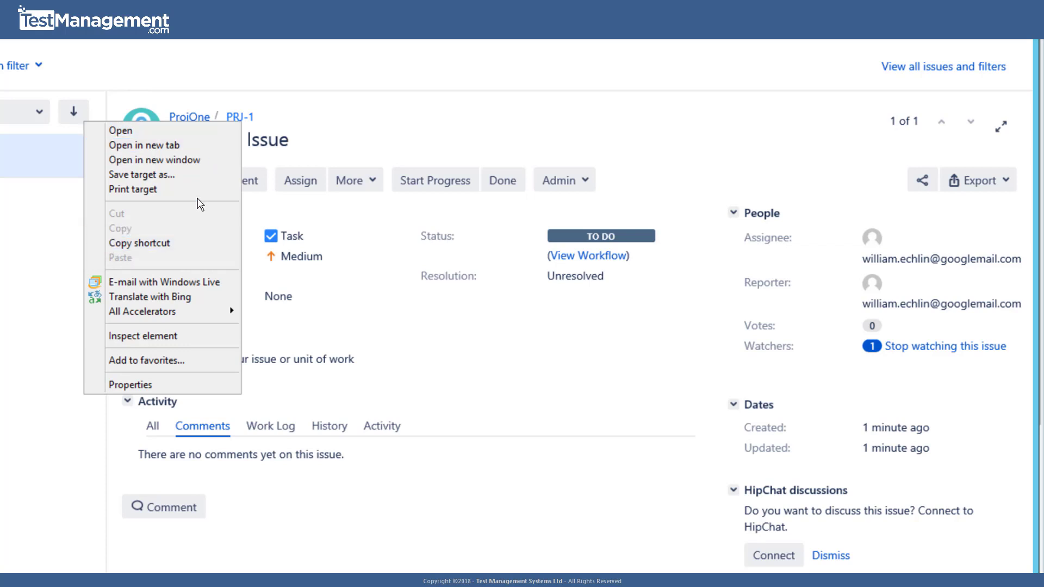
pyautogui.click(318, 143)
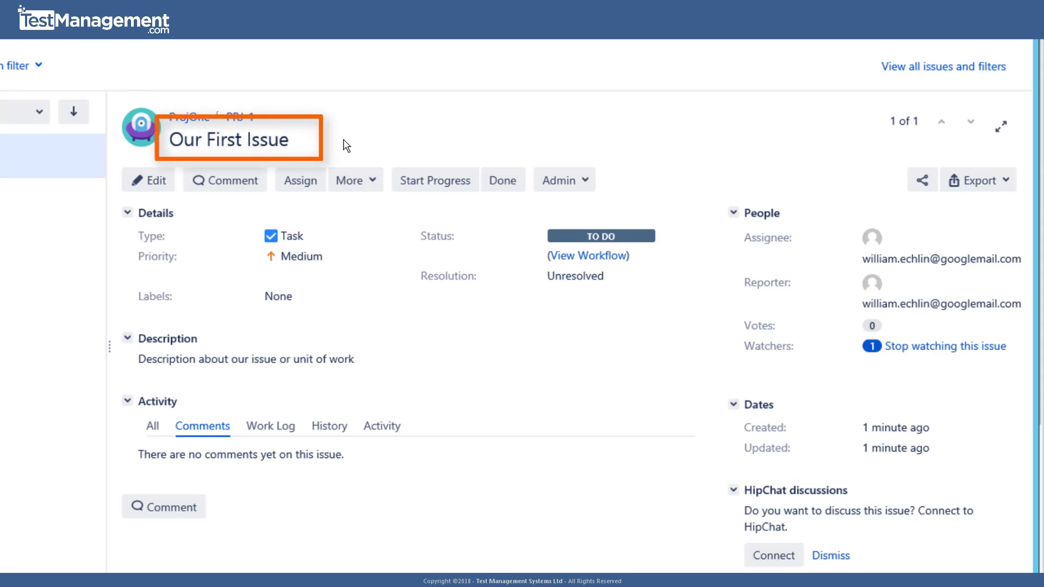
# - Rename the issue title to 'Our First New Issue'
pyautogui.click(283, 151)
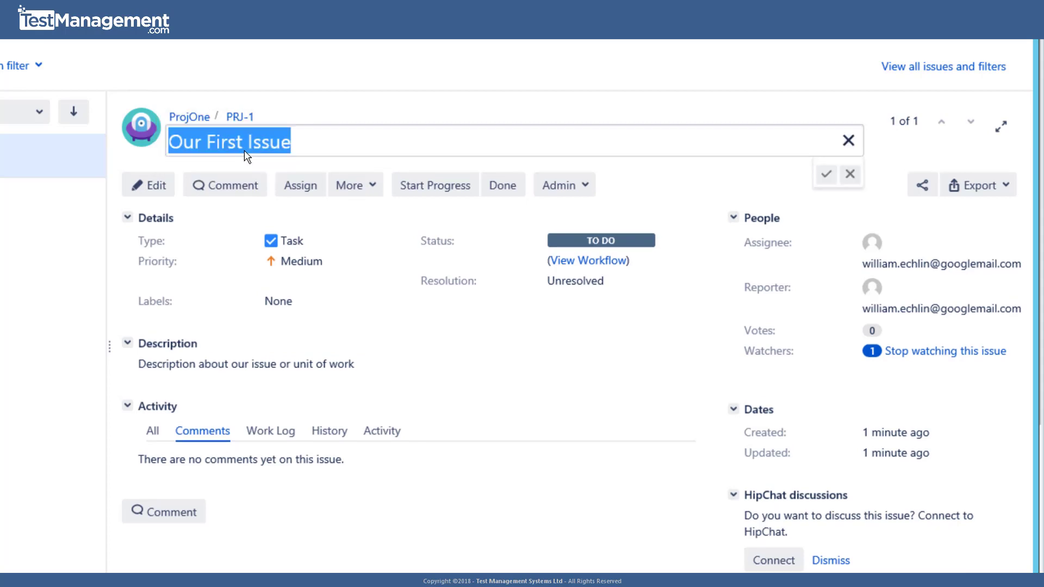
pyautogui.click(244, 155)
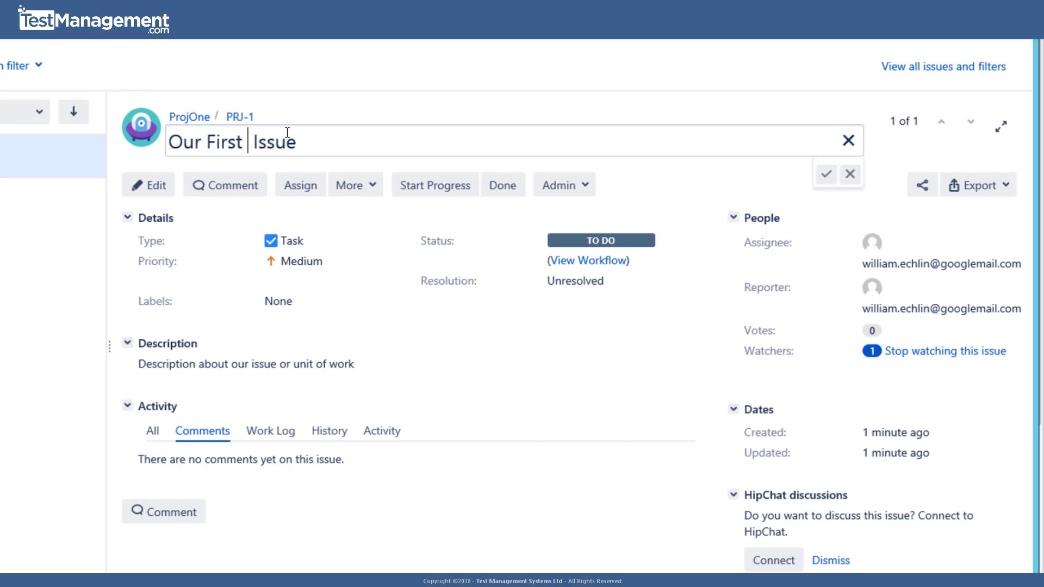
pyautogui.write('New')
pyautogui.scroll(-2, 299, 211)
pyautogui.press('Return')
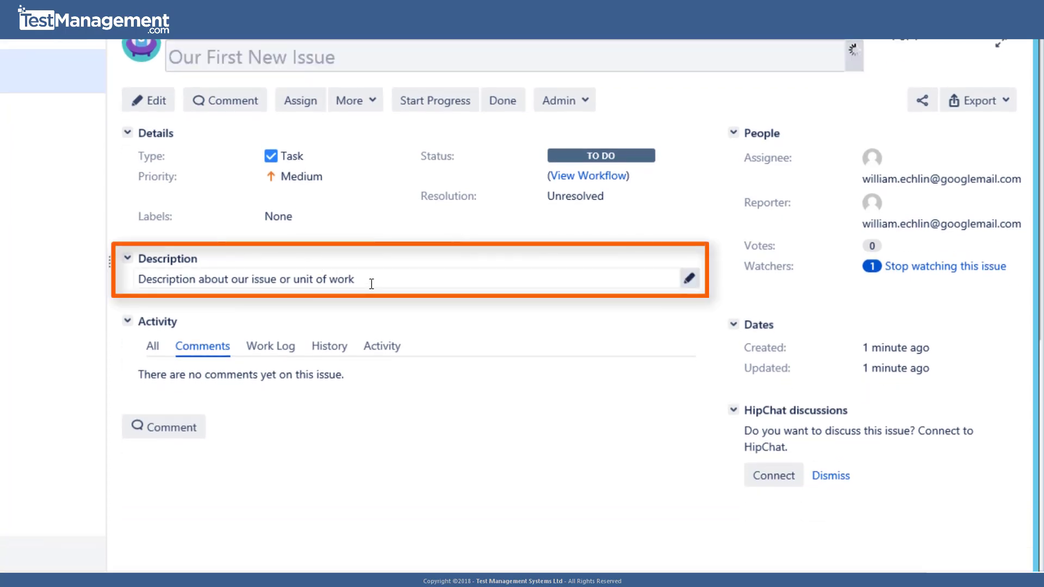
# - Append the lines '#' and 'Update text' to the description and save it
pyautogui.click(371, 283)
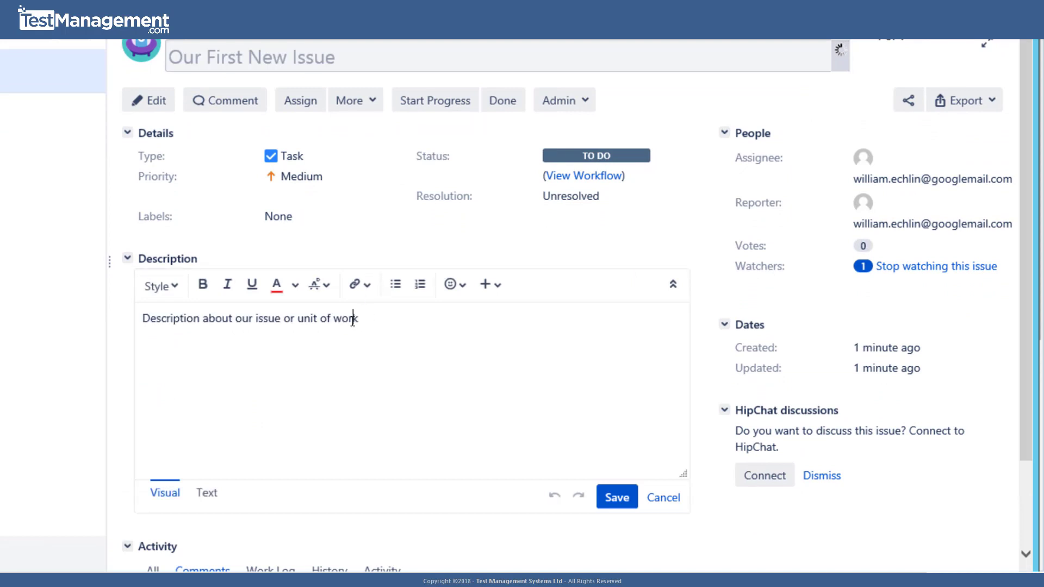
pyautogui.click(375, 325)
pyautogui.press('Return')
pyautogui.write('#')
pyautogui.press('Return')
pyautogui.write('Update text')
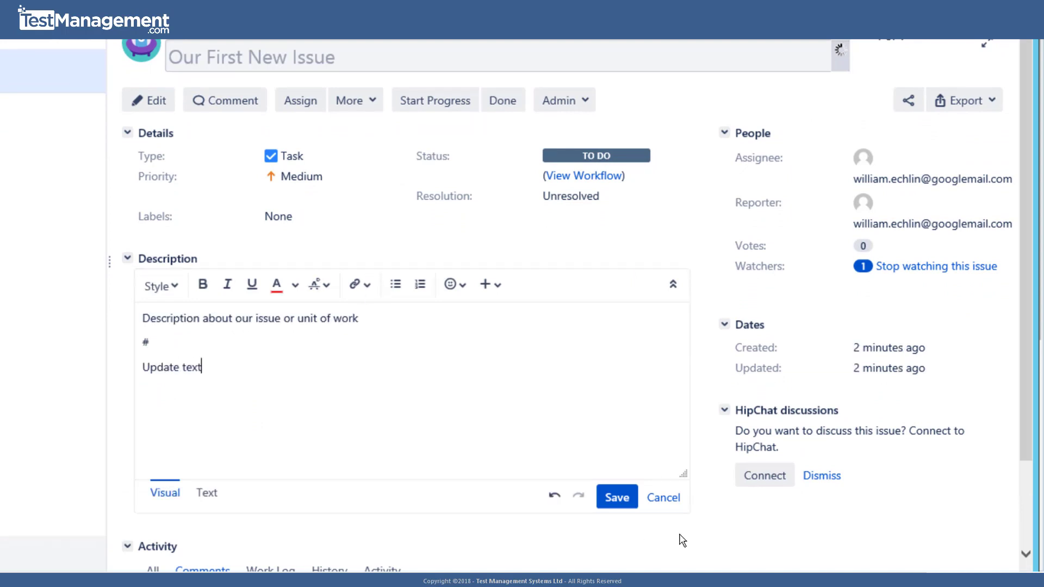
pyautogui.click(616, 496)
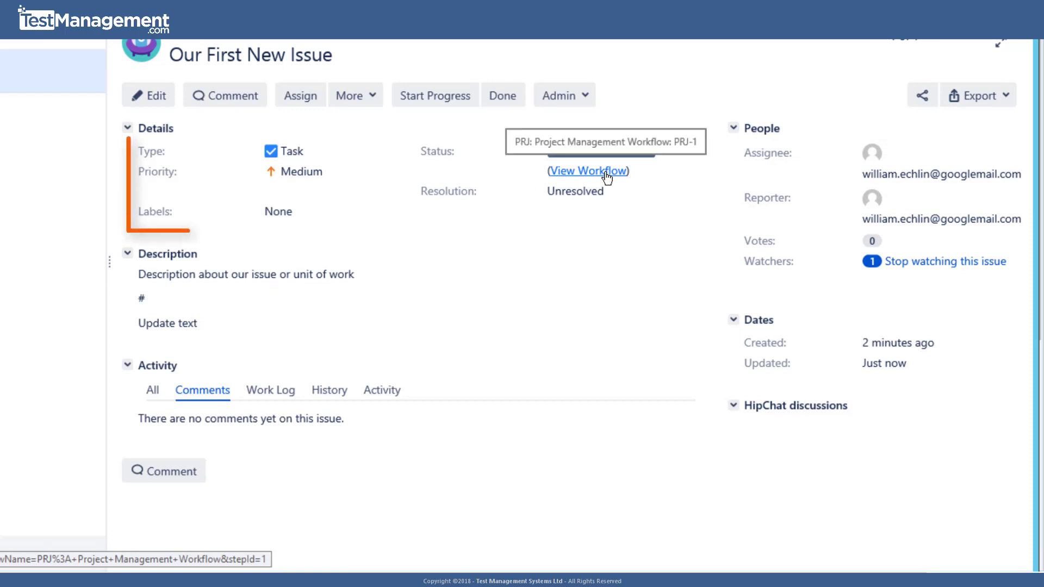
# - Change PRJ-1's priority from Medium to High
pyautogui.click(301, 168)
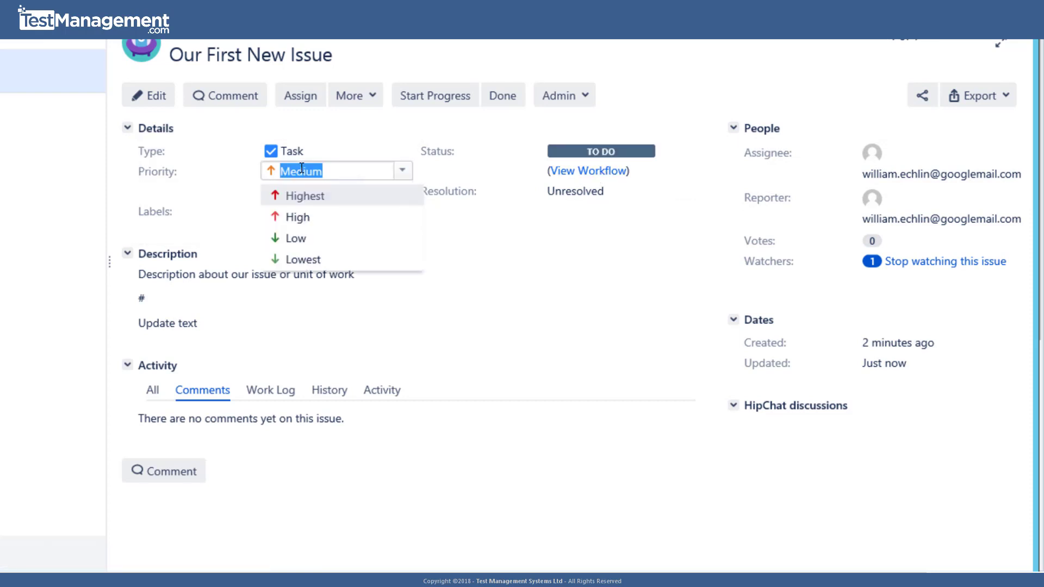
pyautogui.click(320, 220)
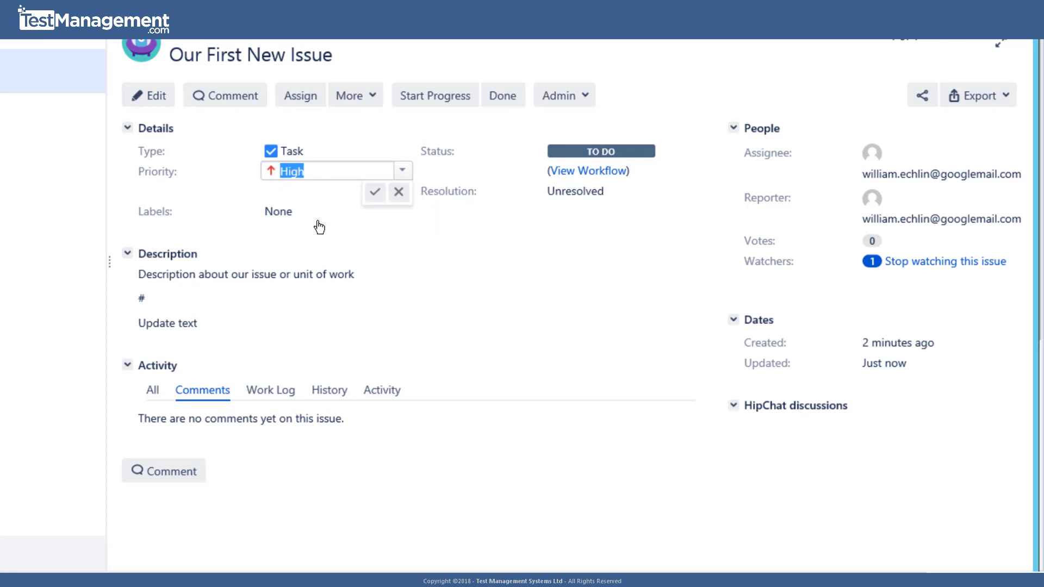
pyautogui.click(375, 192)
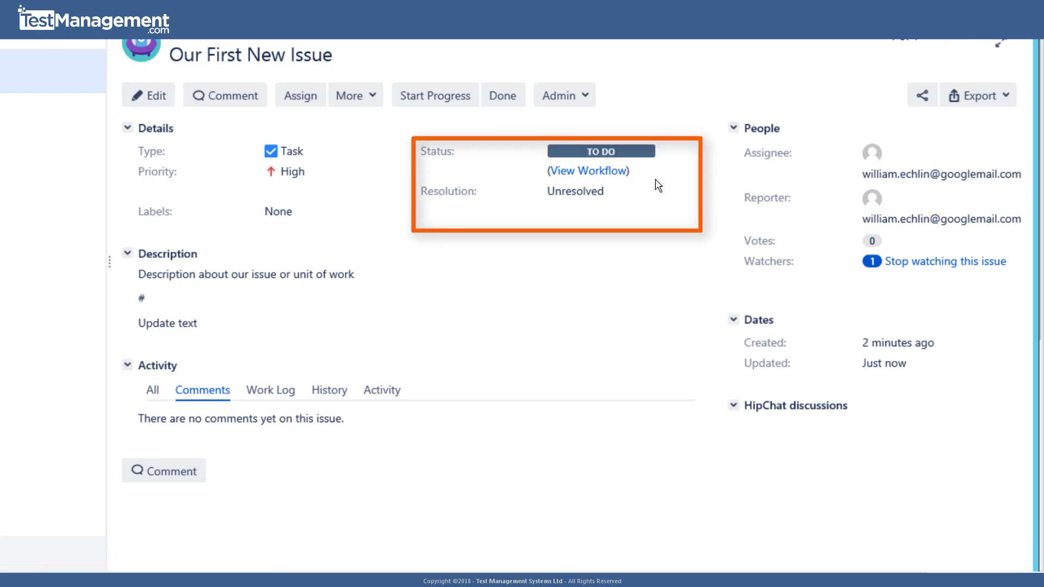
# - Open PRJ-1's workflow diagram and inspect transitions between TO DO, IN PROGRESS and DONE
pyautogui.click(608, 172)
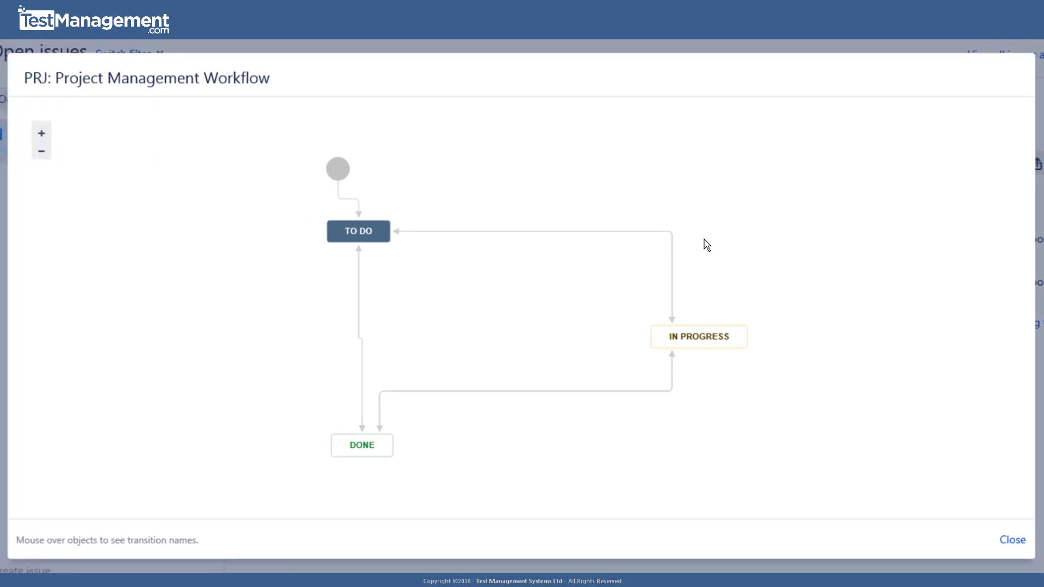
pyautogui.moveTo(357, 246)
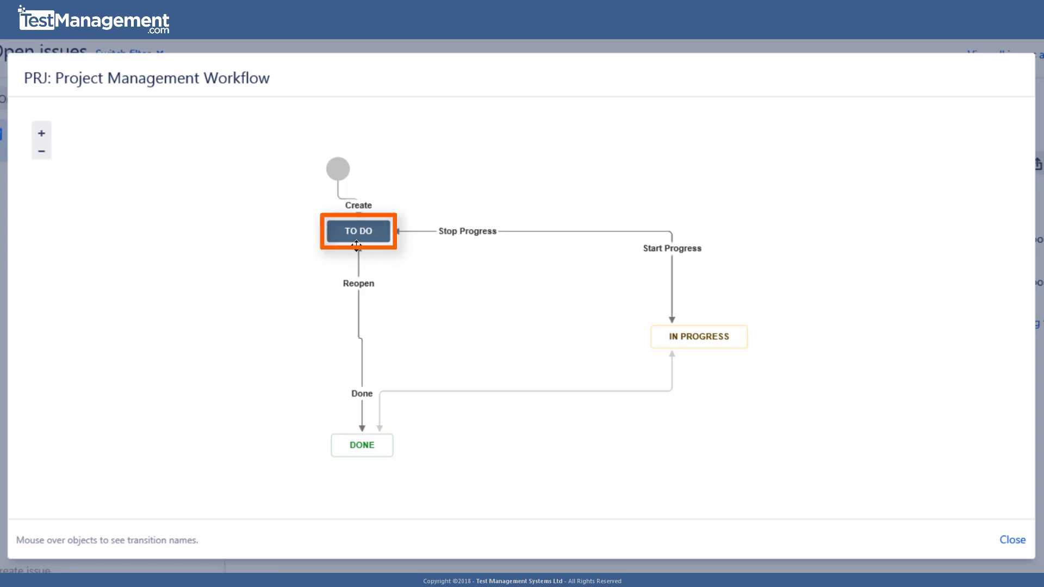
pyautogui.moveTo(716, 338)
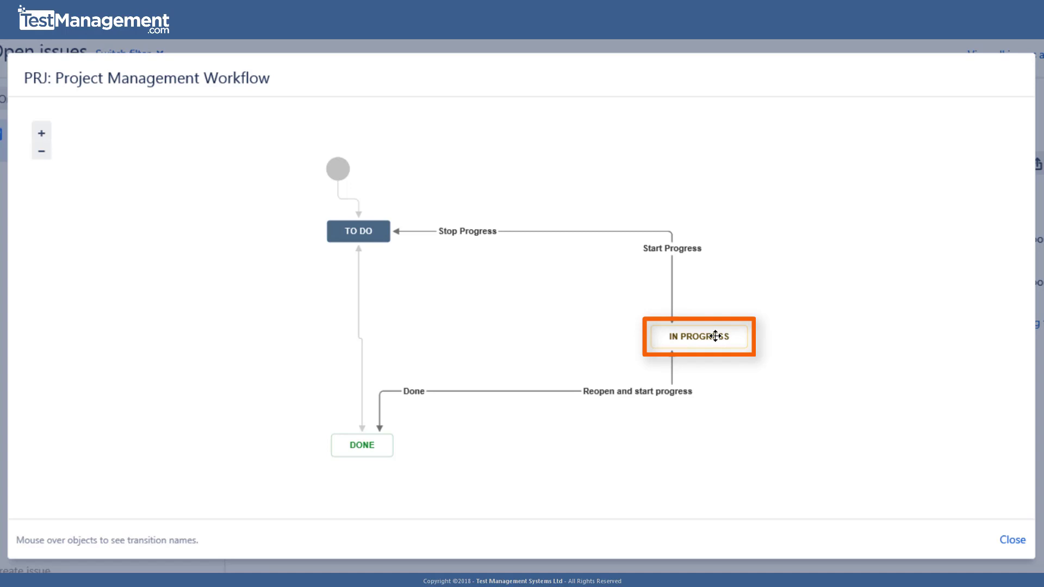
pyautogui.moveTo(379, 456)
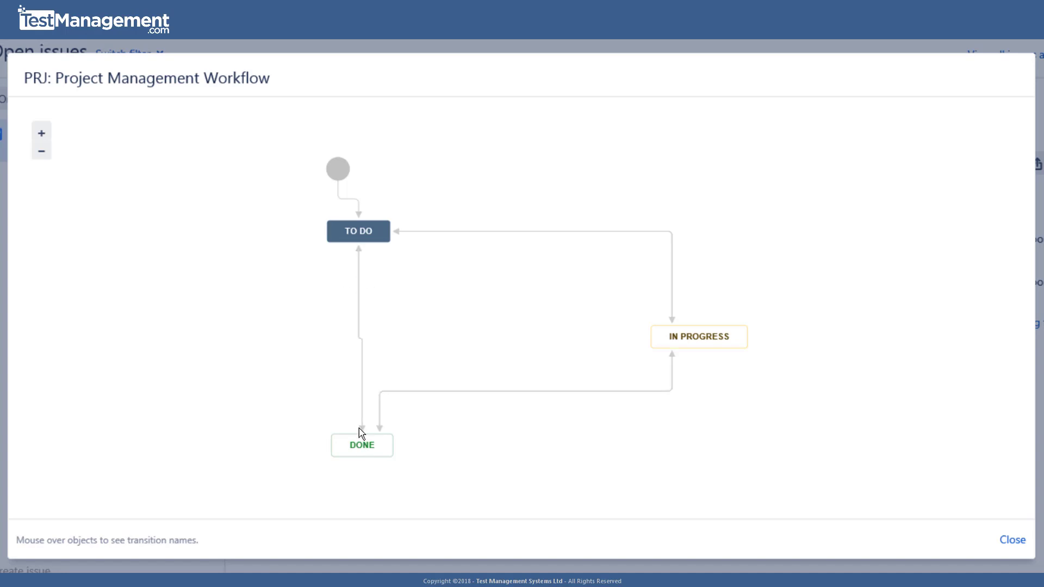
pyautogui.moveTo(709, 357)
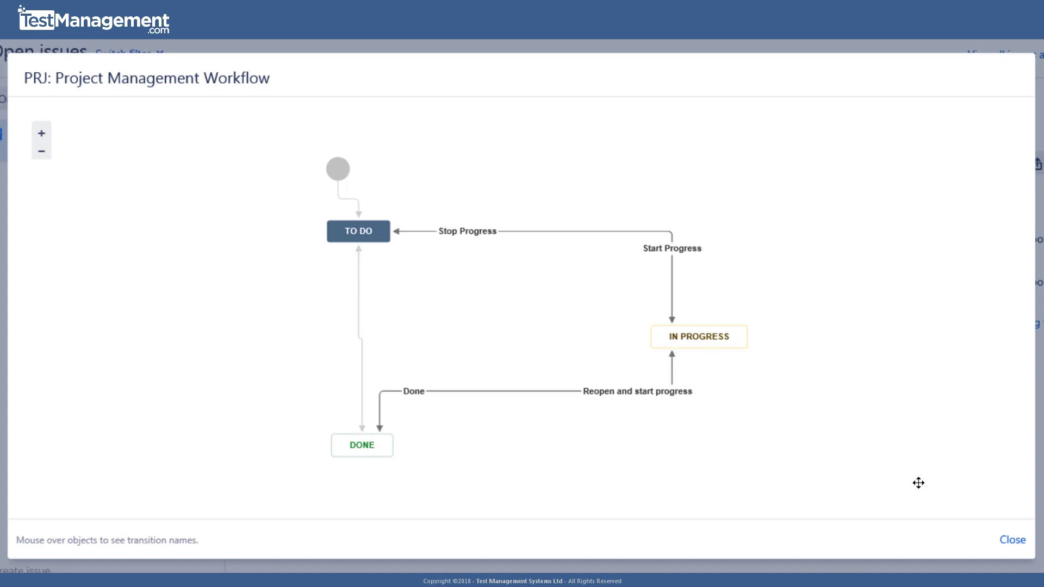
# - Close the workflow diagram and cancel an assignee edit, leaving the assignee unchanged
pyautogui.click(1012, 540)
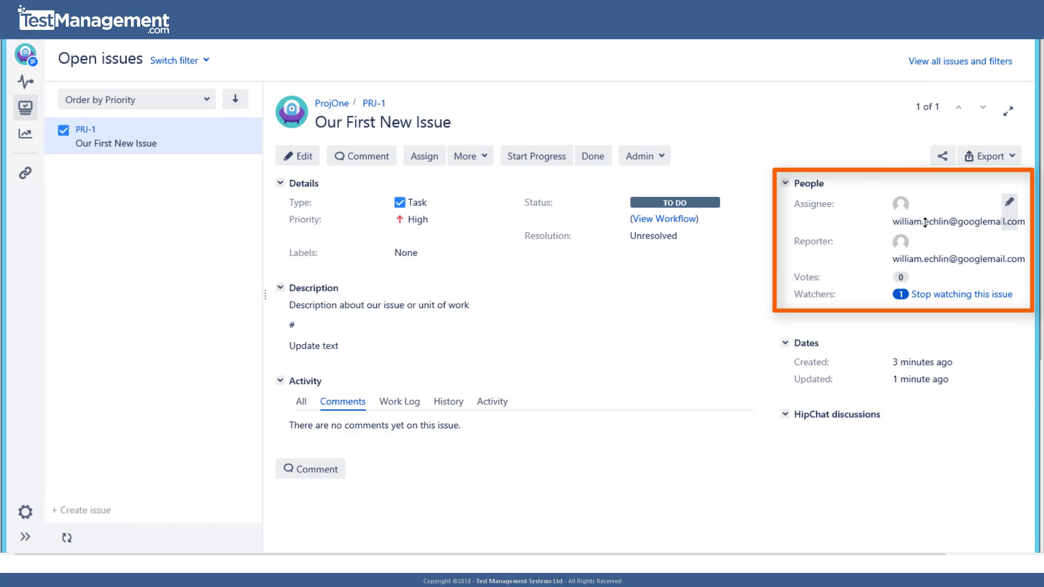
pyautogui.click(1009, 203)
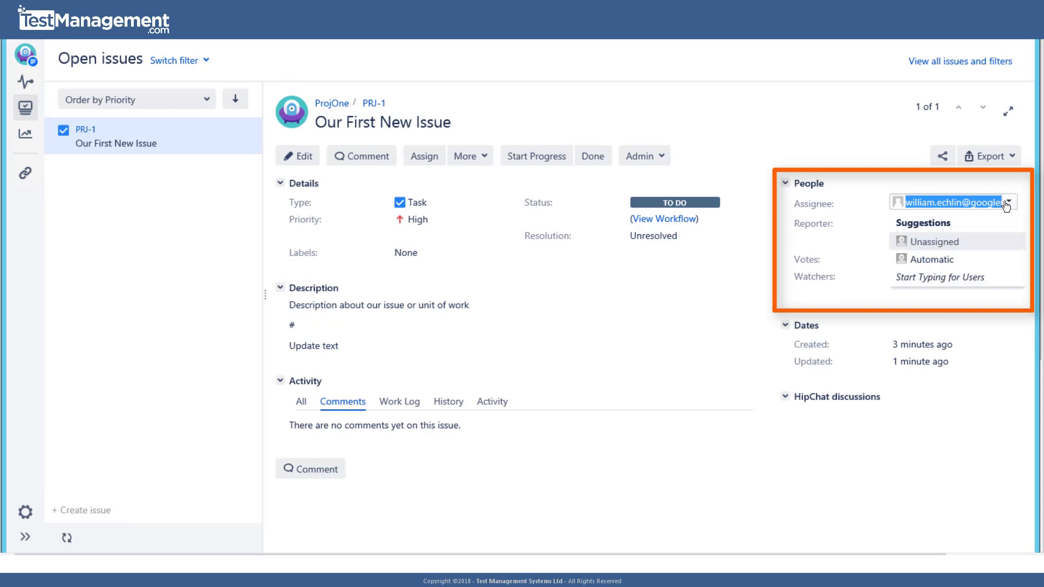
pyautogui.click(1006, 206)
pyautogui.click(1007, 221)
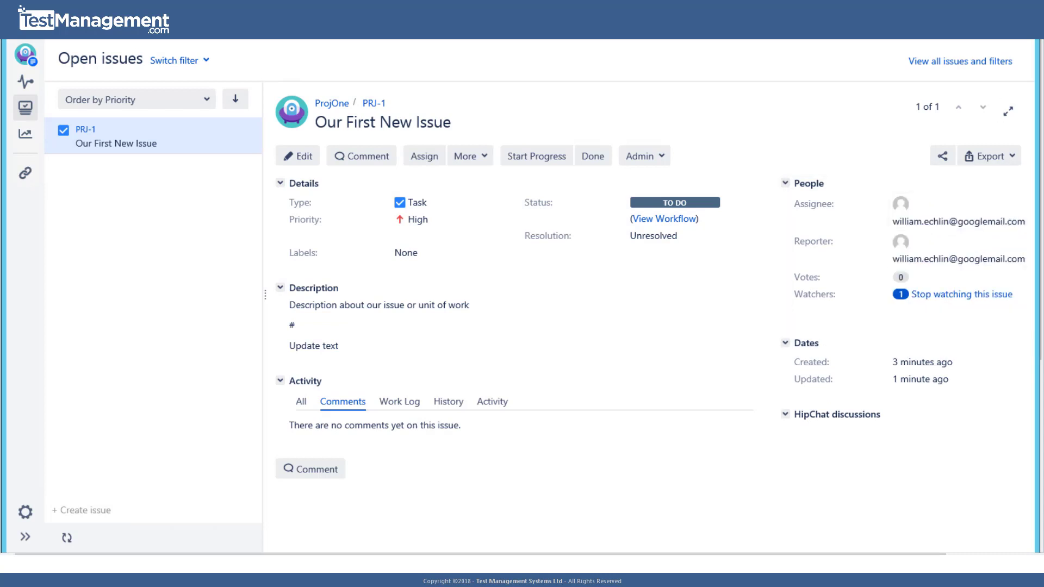